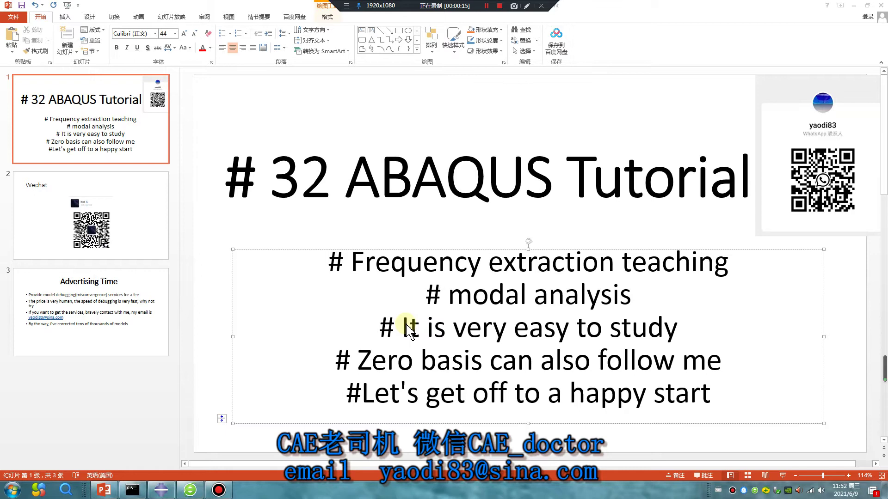
Switch from the PowerPoint title slide to the Abaqus/CAE window
{"action": "left_click", "coordinate": [160, 491]}
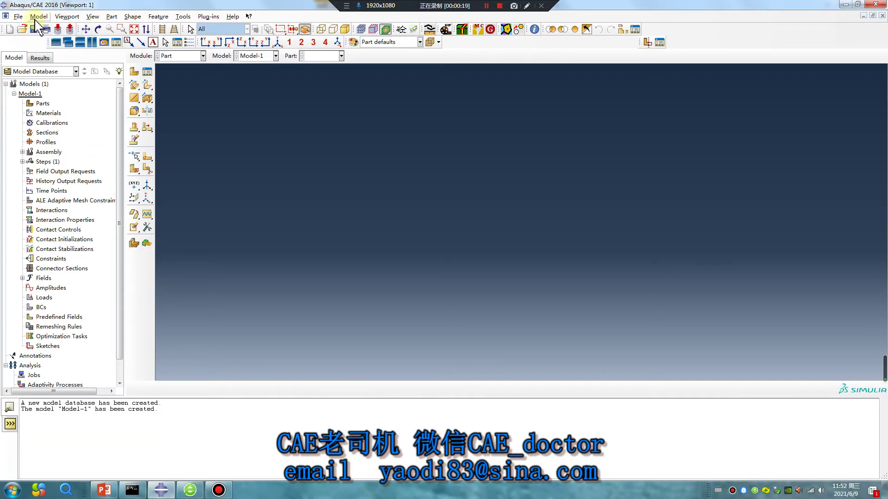
Browse the Set Work Directory dialog to the D:\work\6\0609 folder
{"action": "left_click", "coordinate": [19, 16]}
{"action": "left_click", "coordinate": [69, 68]}
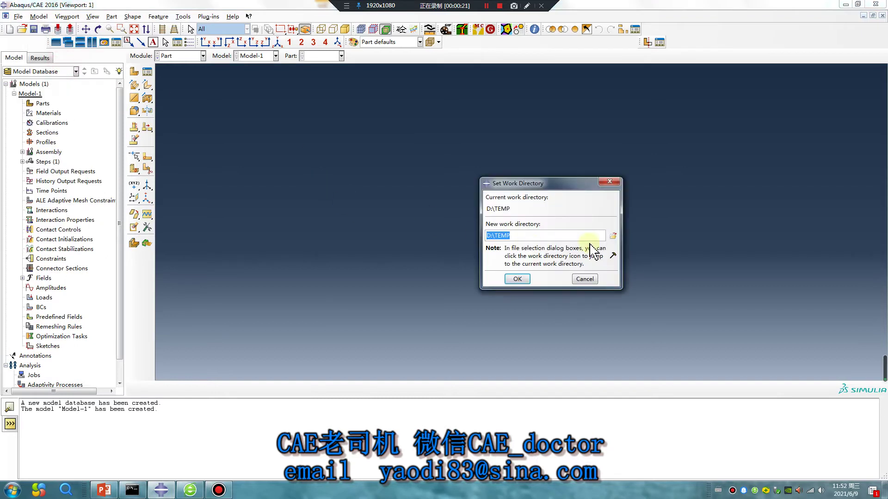
{"action": "left_click", "coordinate": [614, 237]}
{"action": "left_click", "coordinate": [548, 179]}
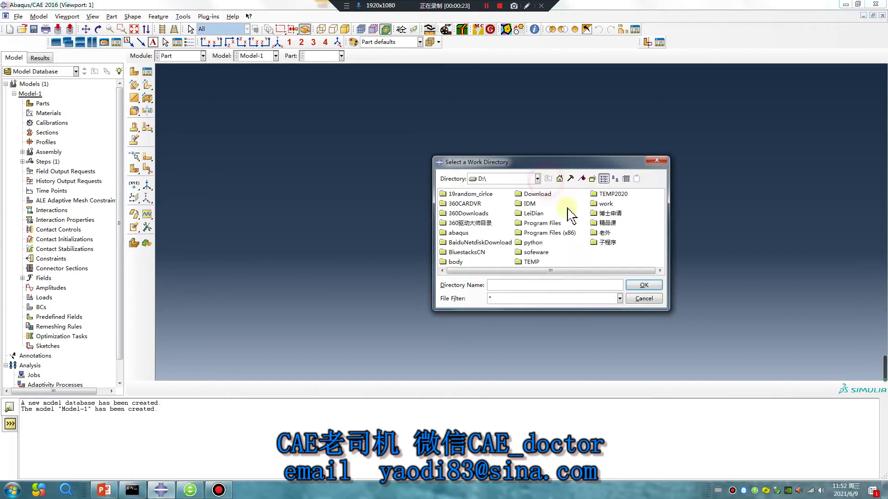
{"action": "double_click", "coordinate": [596, 206]}
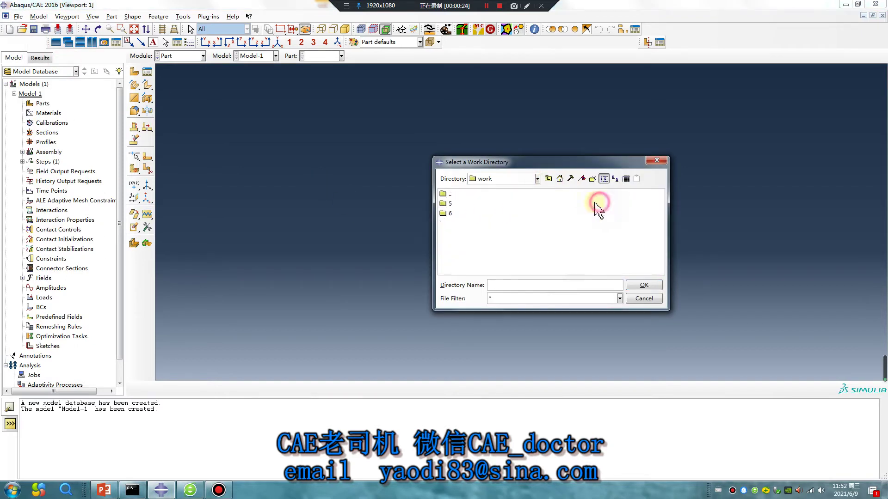
{"action": "double_click", "coordinate": [447, 215]}
{"action": "right_click", "coordinate": [485, 230]}
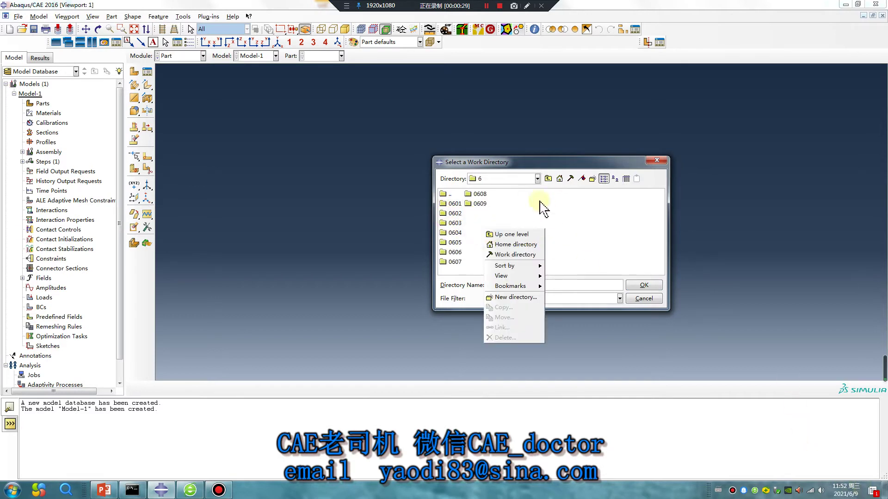
{"action": "left_click", "coordinate": [479, 204]}
{"action": "double_click", "coordinate": [479, 204]}
Create a new folder named 3 inside 0609 and make it the working directory
{"action": "right_click", "coordinate": [453, 230]}
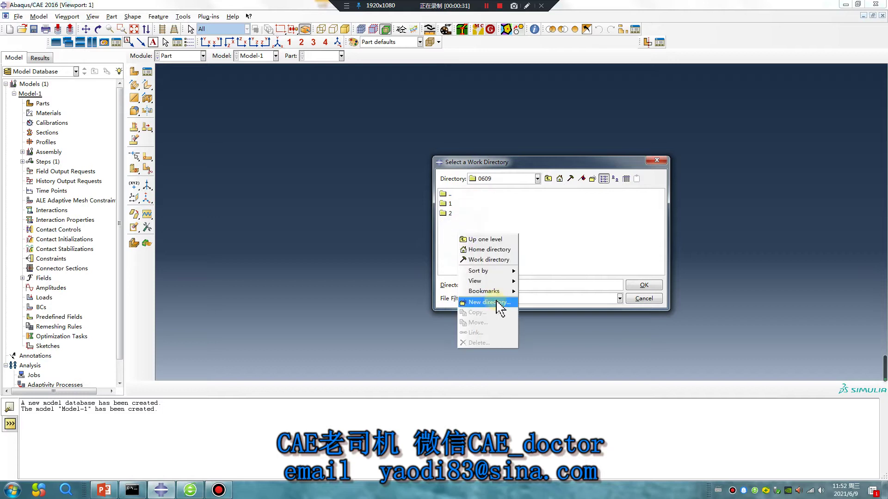
{"action": "left_click", "coordinate": [485, 301]}
{"action": "type", "text": "3"}
{"action": "left_click", "coordinate": [512, 301]}
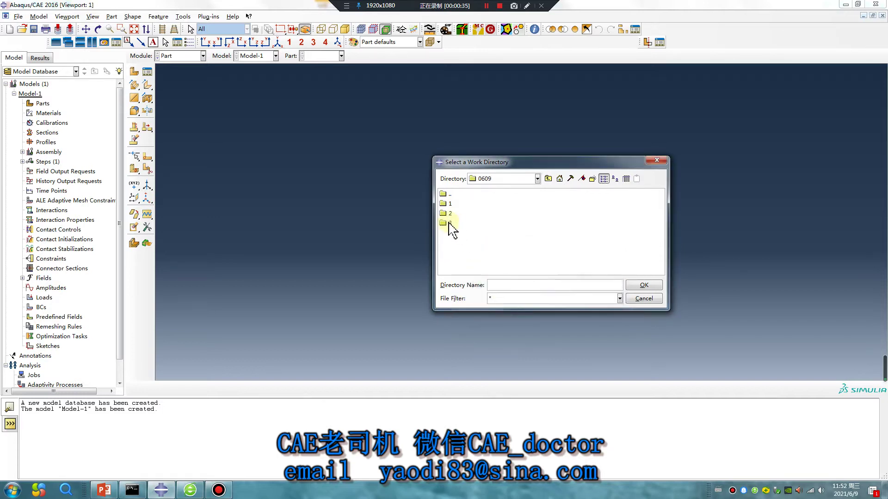
{"action": "left_click", "coordinate": [451, 223]}
{"action": "left_click", "coordinate": [643, 285]}
{"action": "left_click", "coordinate": [522, 280]}
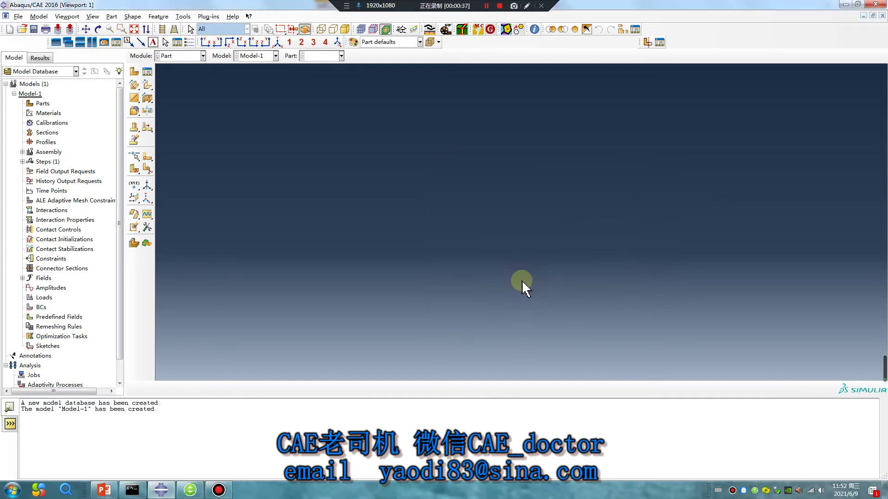
Create the planar wire part 'line' from one horizontal line starting at the origin
{"action": "left_click", "coordinate": [135, 73]}
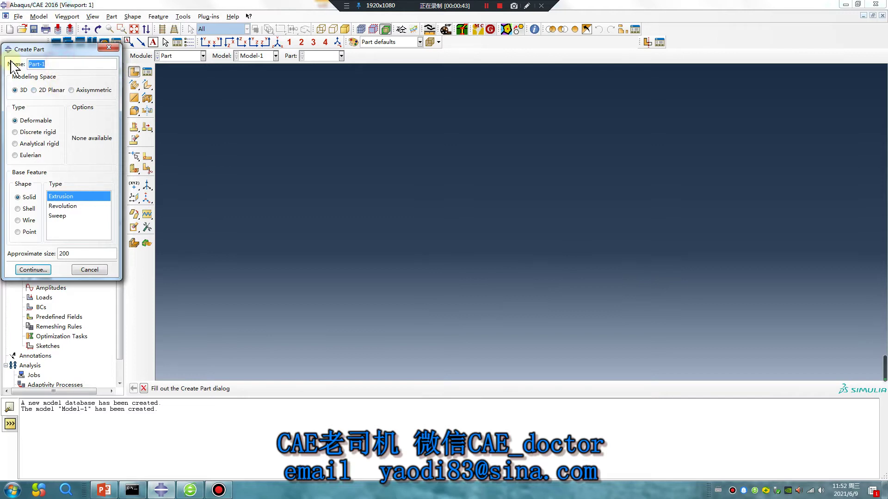
{"action": "left_click", "coordinate": [20, 221]}
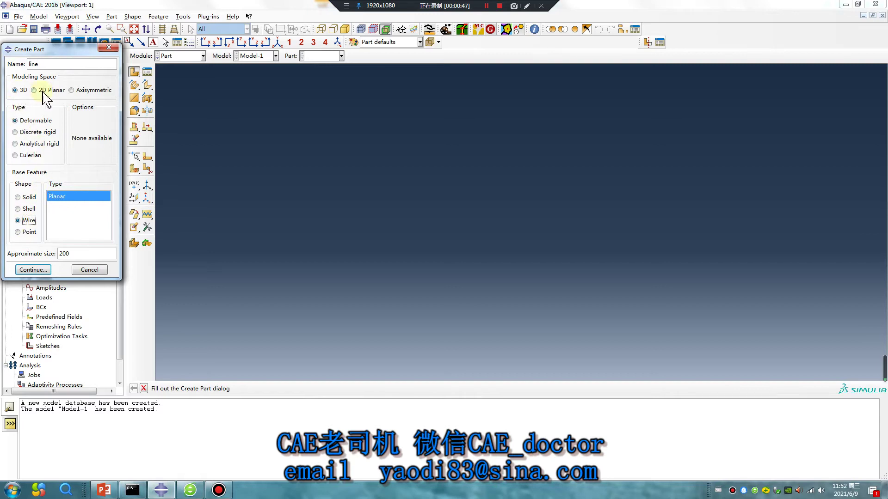
{"action": "left_click", "coordinate": [34, 270]}
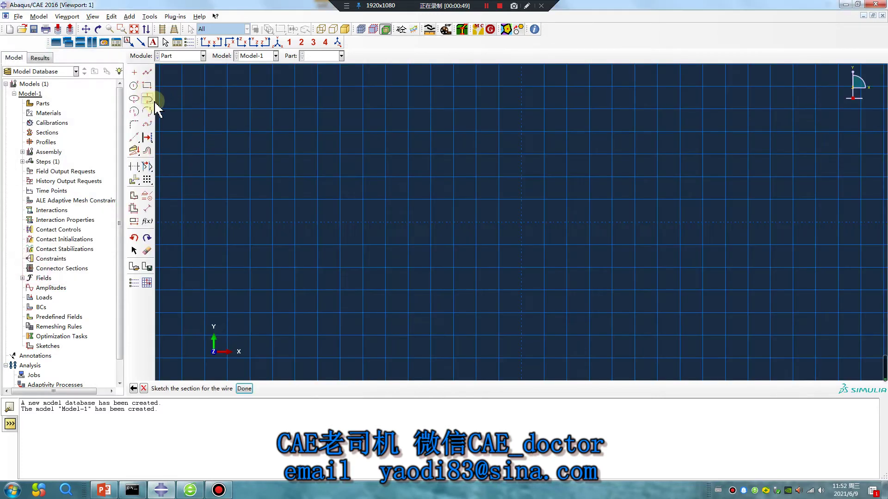
{"action": "left_click", "coordinate": [147, 72]}
{"action": "left_click", "coordinate": [522, 222]}
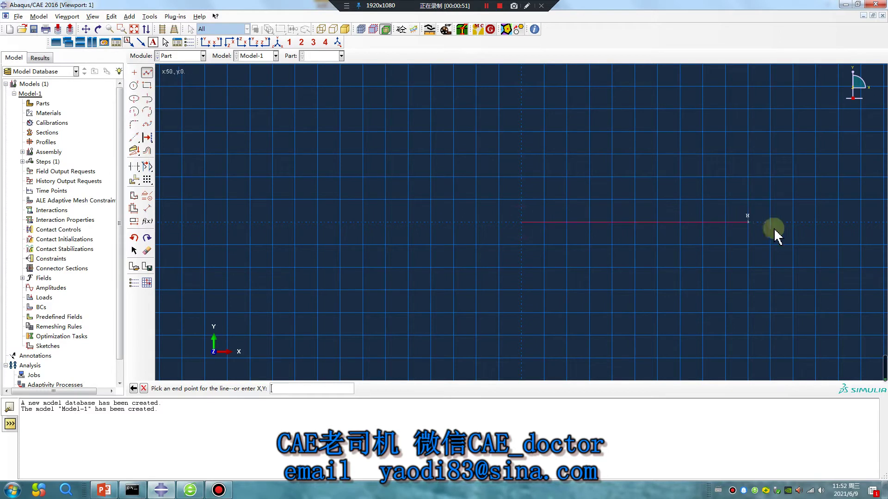
{"action": "left_click", "coordinate": [793, 223]}
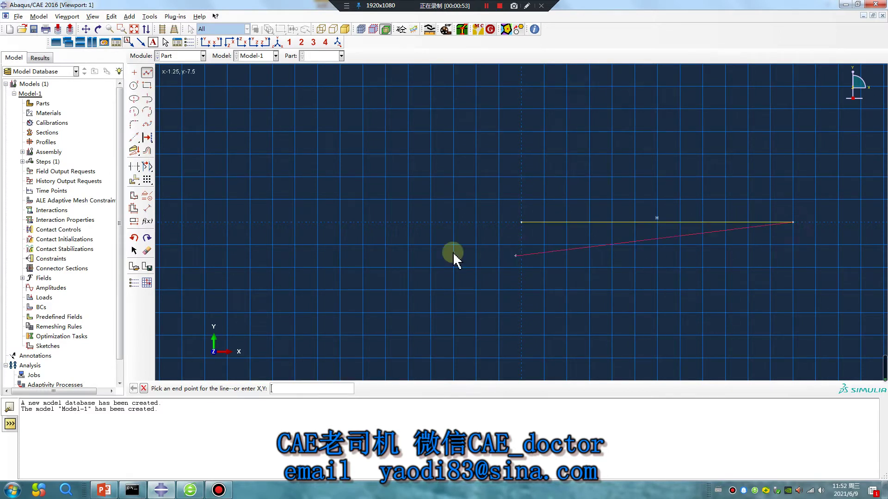
{"action": "middle_click", "coordinate": [334, 276]}
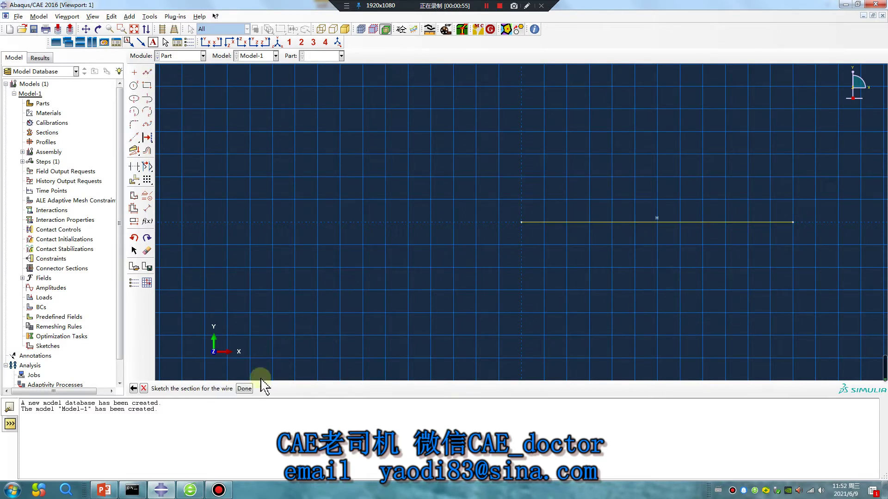
{"action": "left_click", "coordinate": [250, 388]}
{"action": "left_click", "coordinate": [180, 56]}
In Property, start Material-1 with elastic behaviour: Young's modulus 2e5, Poisson's ratio 0.3
{"action": "left_click", "coordinate": [178, 71]}
{"action": "left_click", "coordinate": [134, 73]}
{"action": "left_click", "coordinate": [149, 188]}
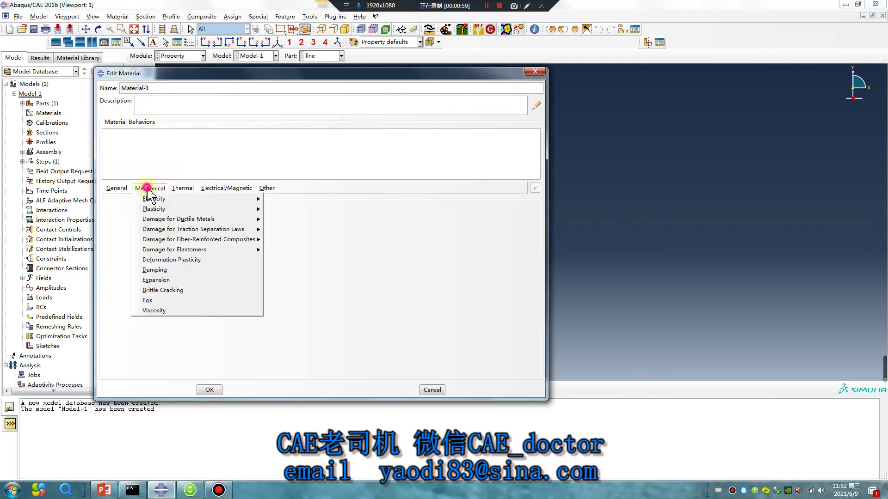
{"action": "mouse_move", "coordinate": [218, 199]}
{"action": "left_click", "coordinate": [300, 200]}
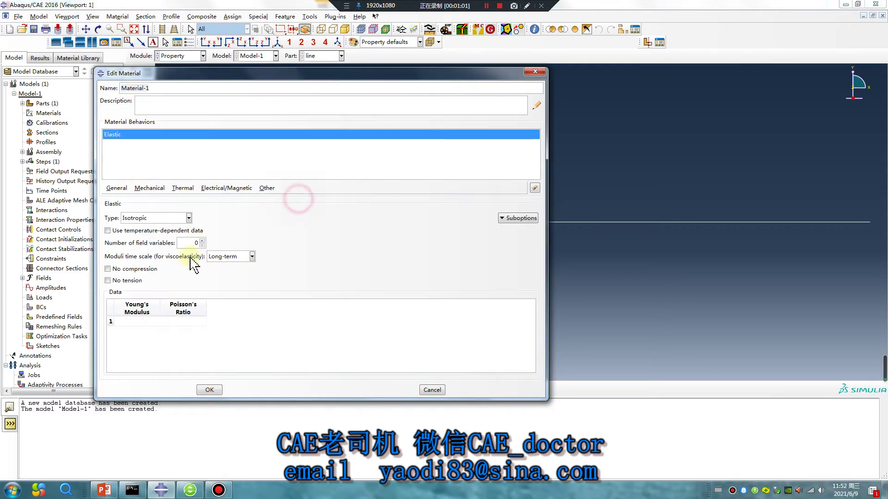
{"action": "left_click", "coordinate": [145, 321]}
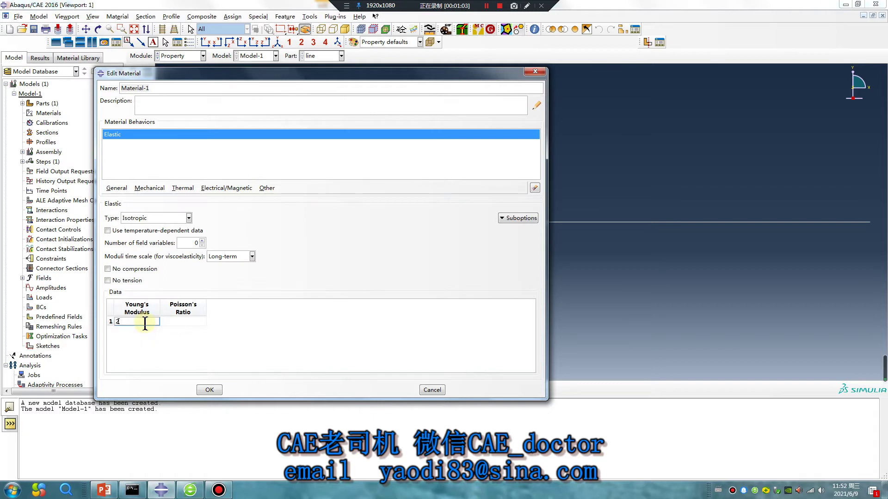
{"action": "type", "text": "2e5"}
{"action": "left_click", "coordinate": [185, 322]}
{"action": "type", "text": "0.3"}
Add mass density 7.89e-9 to Material-1 and save the material
{"action": "left_click", "coordinate": [116, 188]}
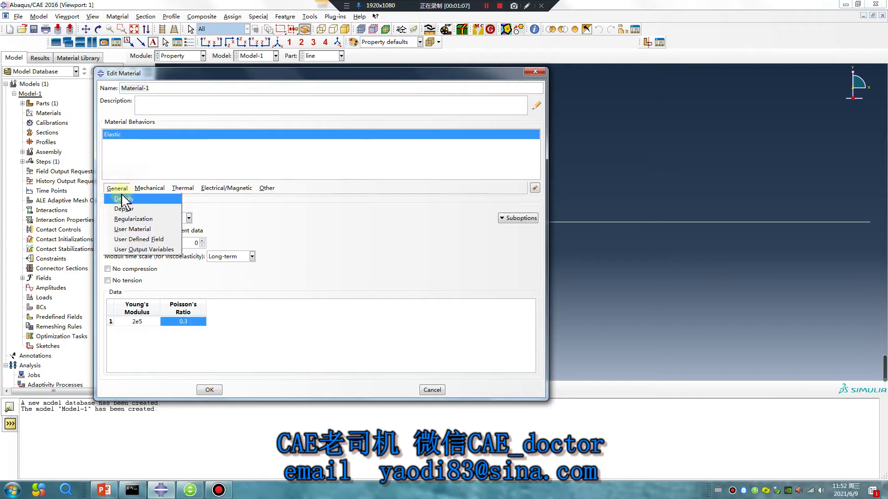
{"action": "left_click", "coordinate": [125, 203]}
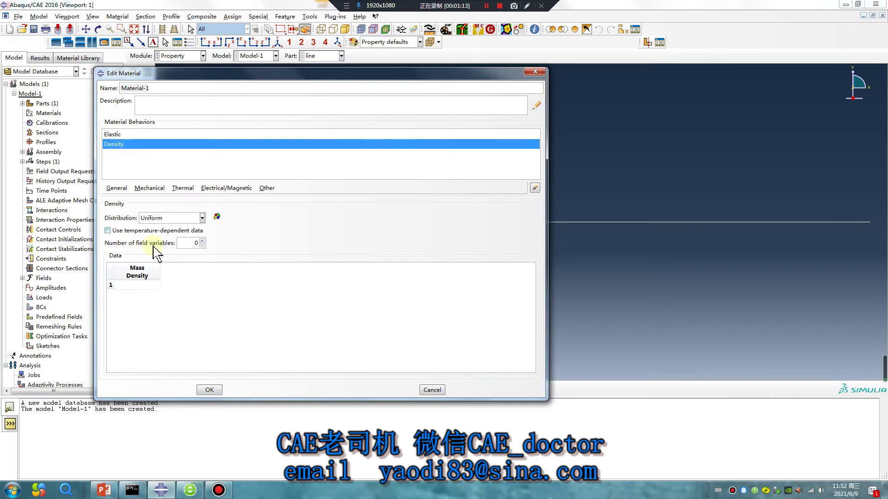
{"action": "left_click", "coordinate": [139, 285]}
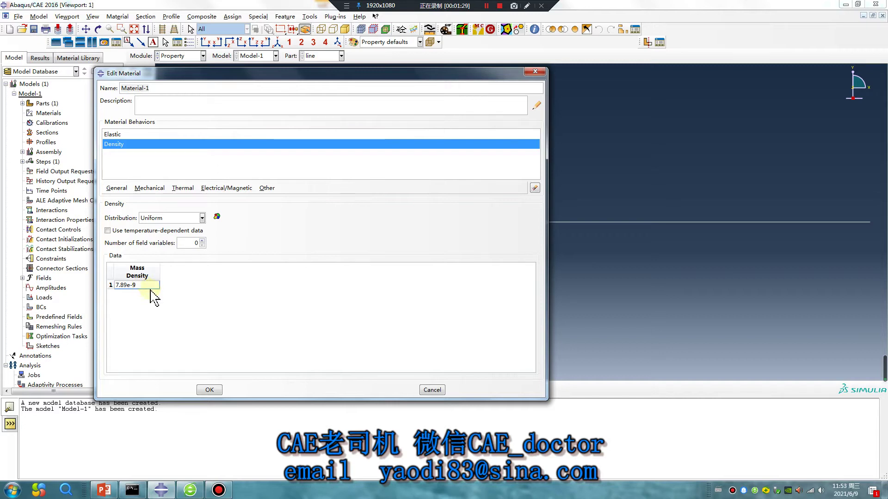
{"action": "left_click", "coordinate": [210, 389]}
{"action": "left_click", "coordinate": [133, 88]}
Create beam Section-1 using Material-1 with a circular profile of radius 1
{"action": "left_click", "coordinate": [26, 154]}
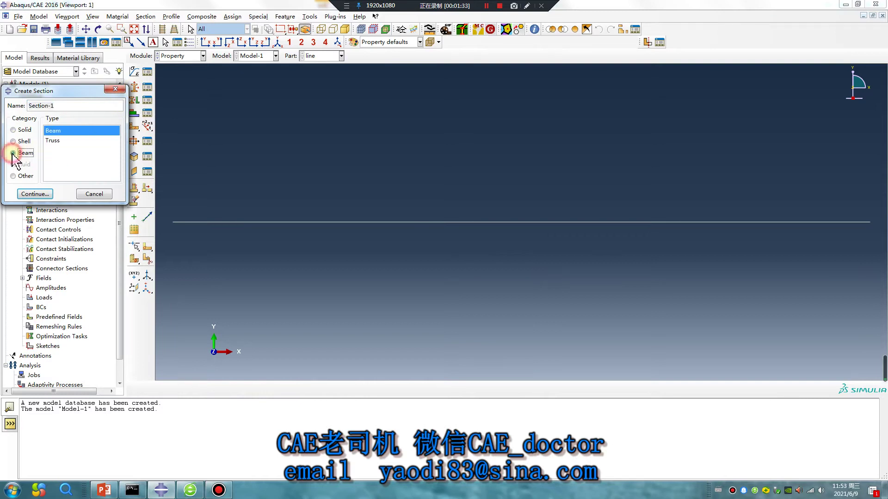
{"action": "left_click", "coordinate": [35, 193]}
{"action": "left_click", "coordinate": [132, 111]}
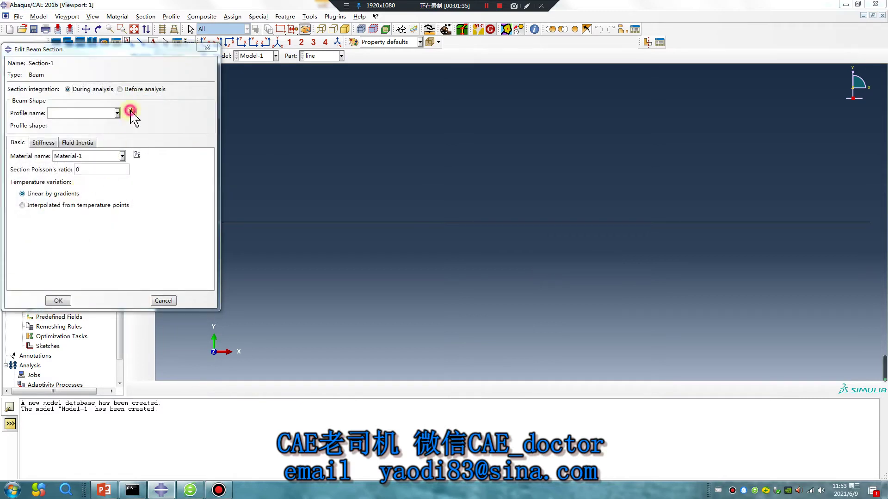
{"action": "left_click", "coordinate": [28, 122]}
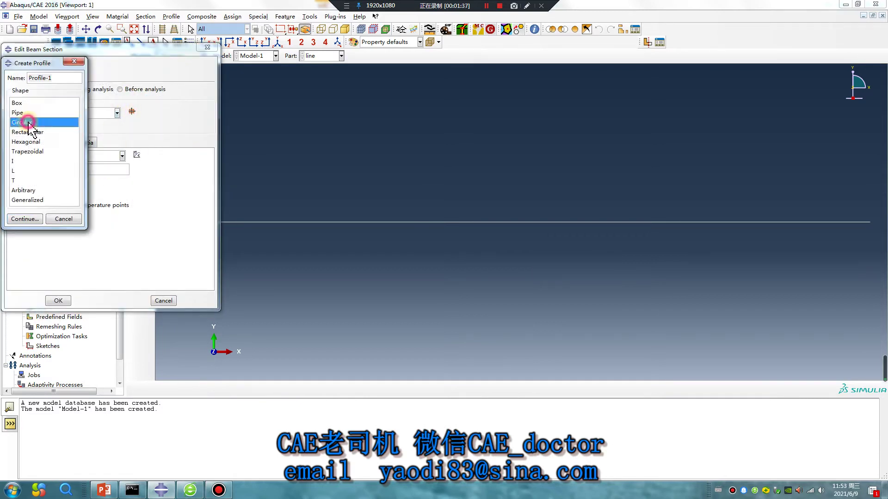
{"action": "left_click", "coordinate": [25, 219]}
{"action": "left_click", "coordinate": [129, 118]}
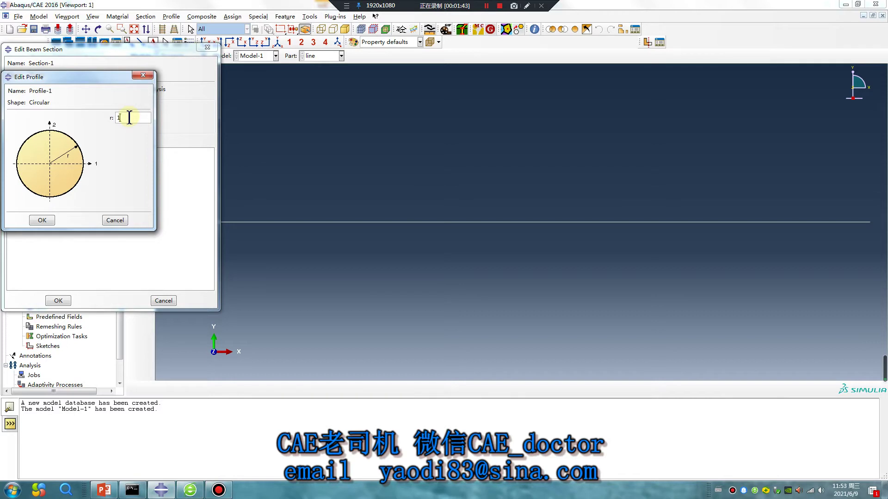
{"action": "type", "text": "1"}
{"action": "left_click", "coordinate": [42, 220]}
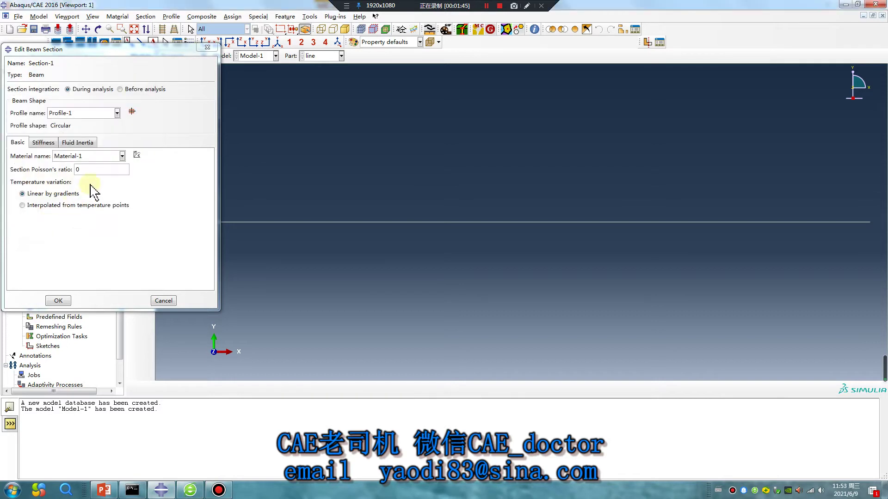
{"action": "left_click", "coordinate": [59, 300]}
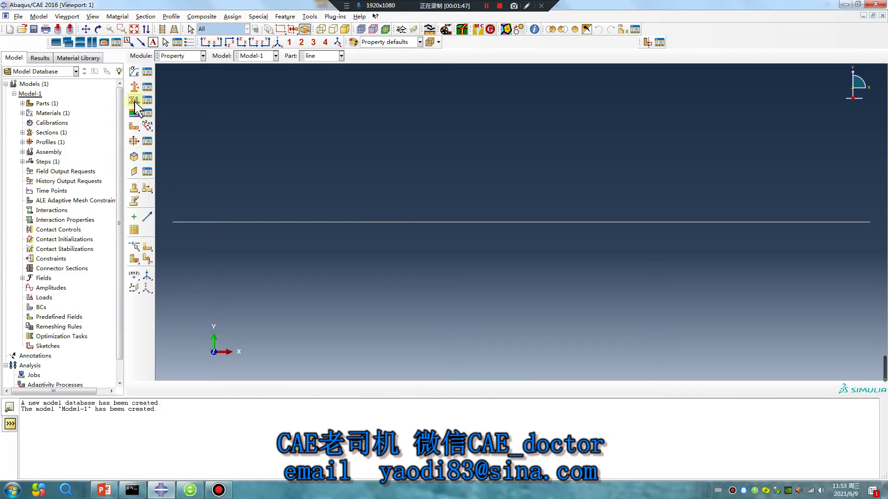
Assign Section-1 to the whole wire line
{"action": "left_click", "coordinate": [134, 101]}
{"action": "left_click", "coordinate": [351, 221]}
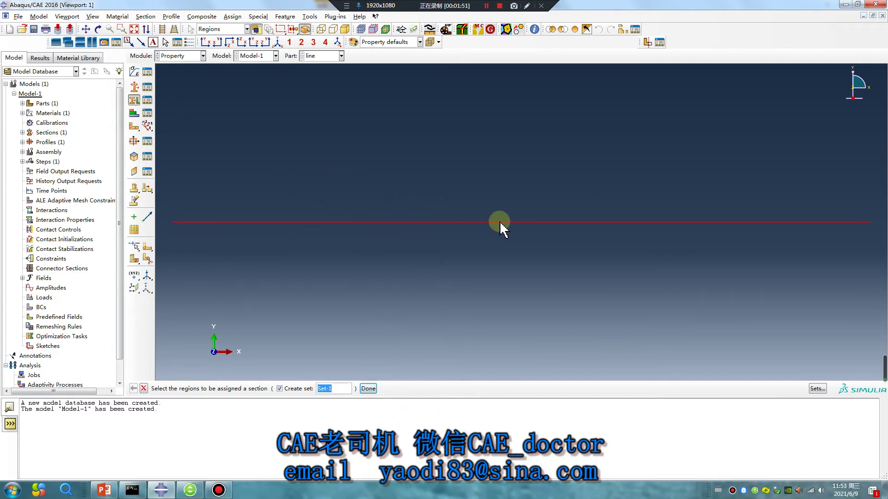
{"action": "left_click", "coordinate": [367, 389]}
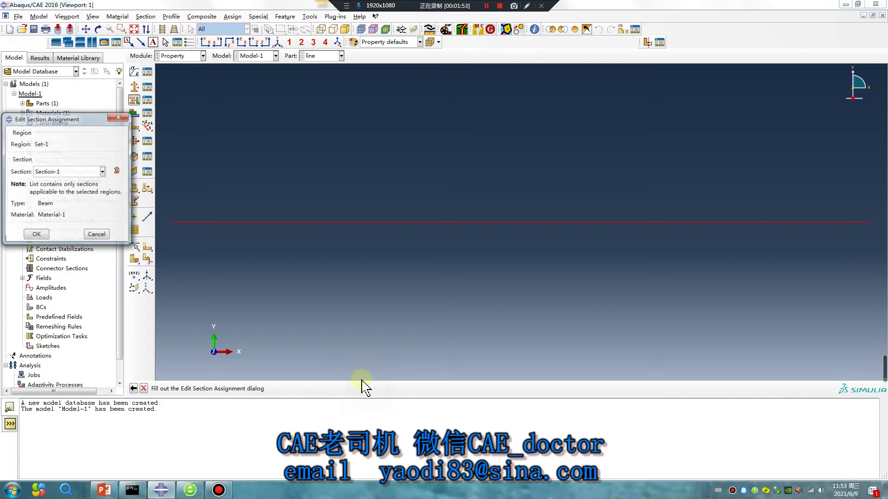
{"action": "left_click", "coordinate": [35, 235]}
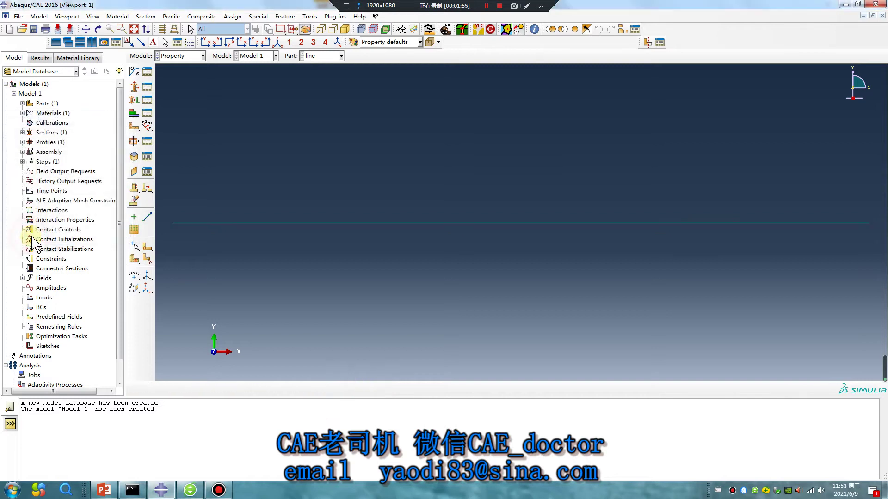
Assign the wire a beam orientation with n1 direction (0.0, 0.0, -1.0)
{"action": "left_click", "coordinate": [148, 126]}
{"action": "left_click", "coordinate": [254, 200]}
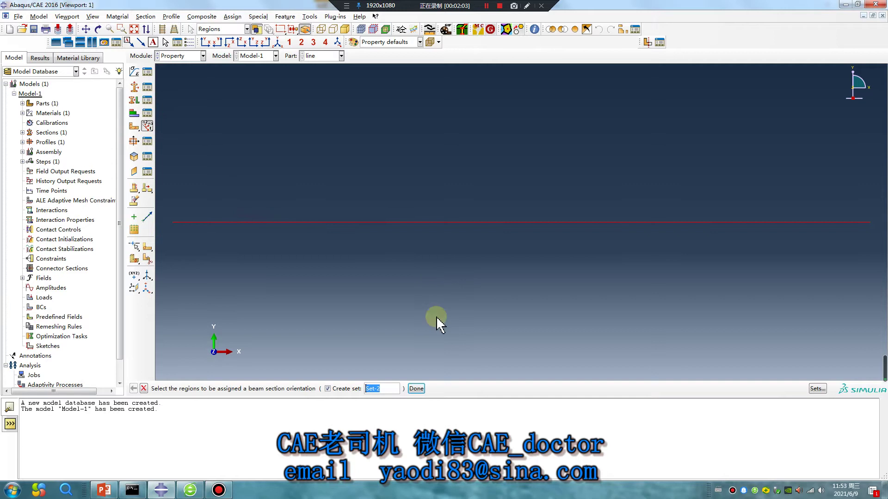
{"action": "left_click", "coordinate": [415, 389]}
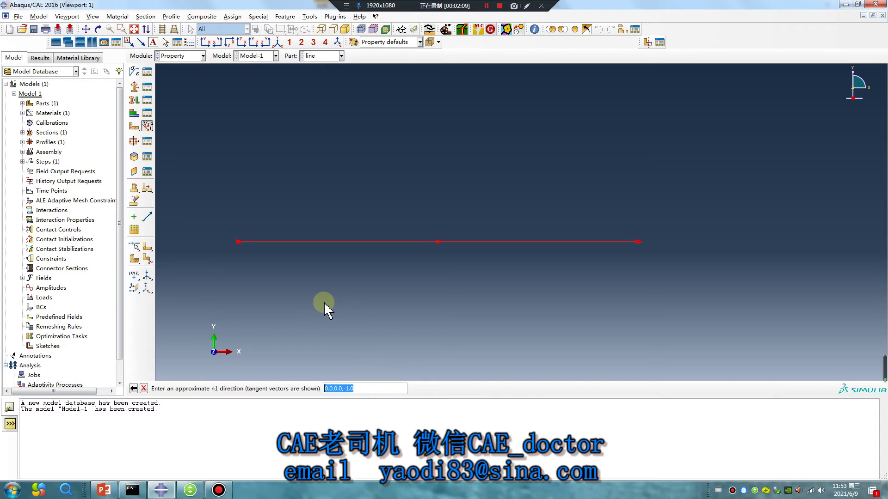
{"action": "key", "text": "Return"}
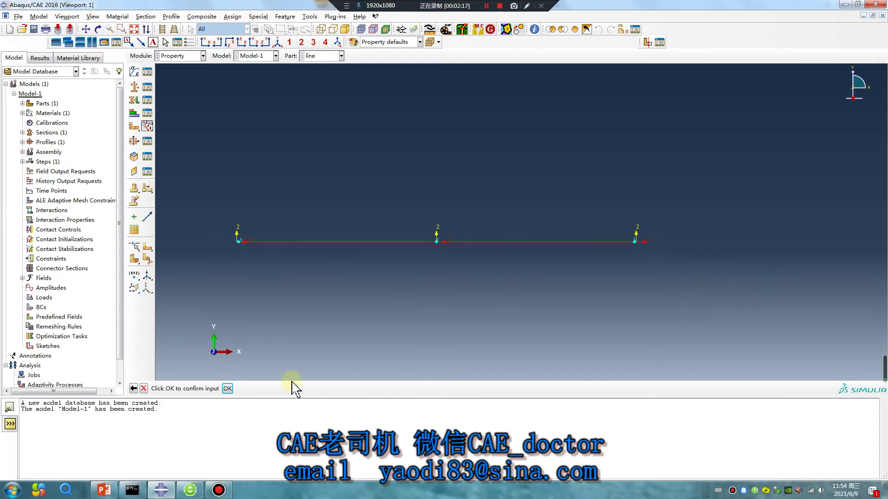
{"action": "left_click", "coordinate": [227, 389]}
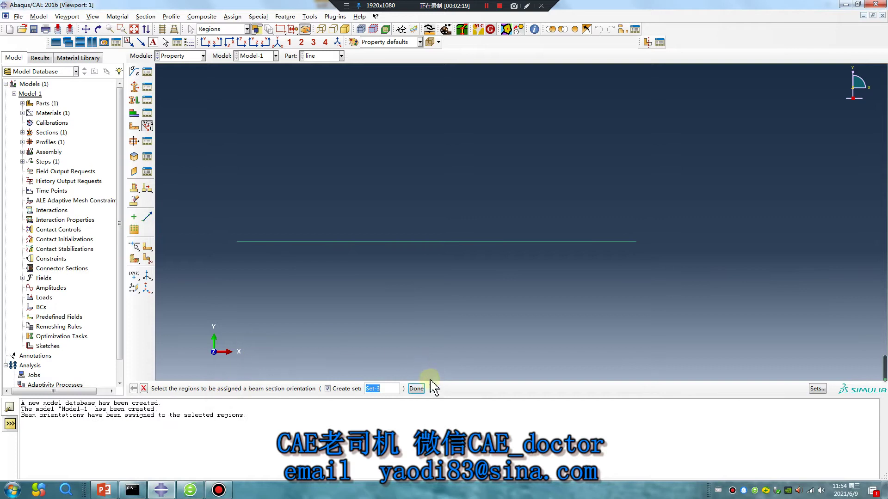
{"action": "left_click", "coordinate": [416, 389]}
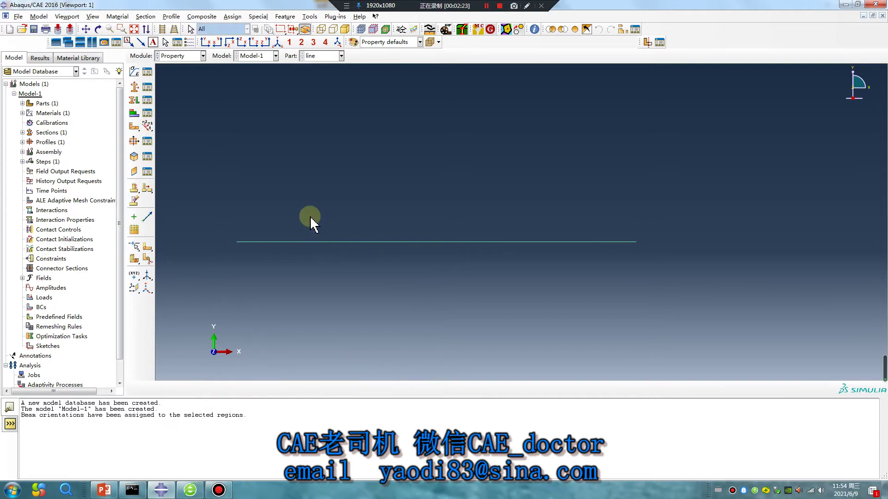
{"action": "left_click", "coordinate": [180, 55]}
Create an instance of the wire part in the Assembly module
{"action": "left_click", "coordinate": [178, 83]}
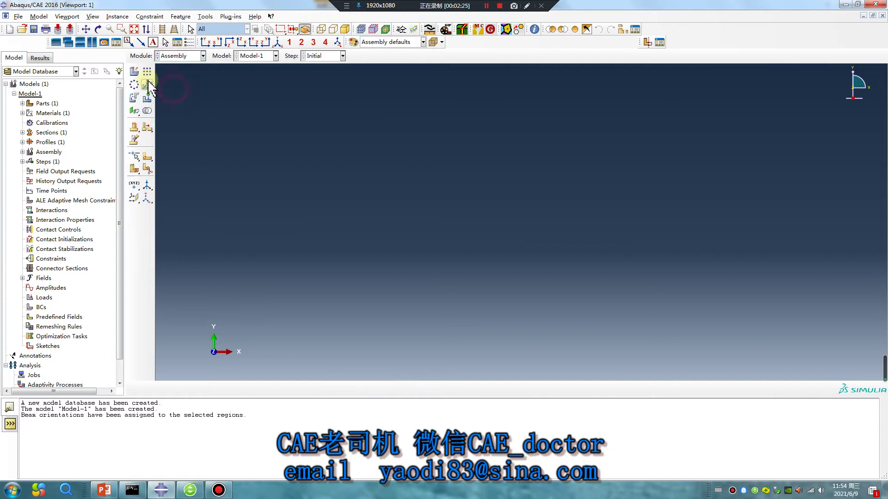
{"action": "left_click", "coordinate": [134, 71]}
{"action": "left_click", "coordinate": [29, 305]}
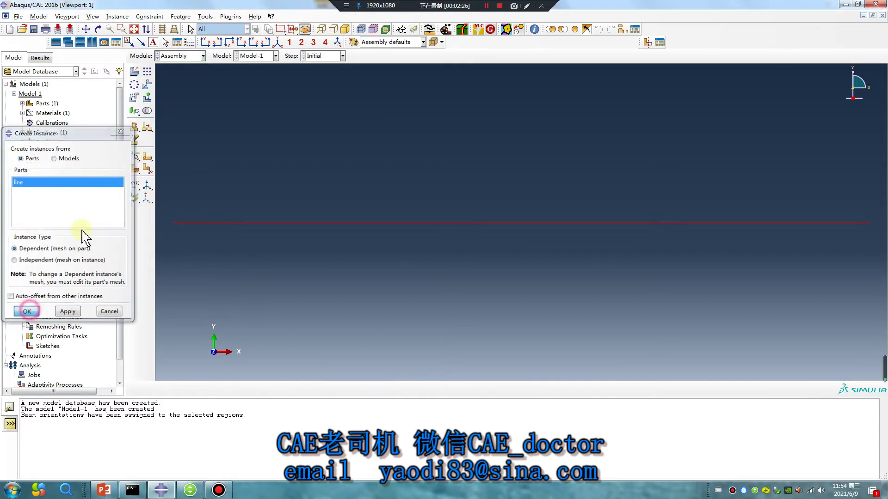
In the Step module, begin a new linear perturbation Frequency step
{"action": "left_click", "coordinate": [178, 56]}
{"action": "left_click", "coordinate": [170, 96]}
{"action": "left_click", "coordinate": [134, 71]}
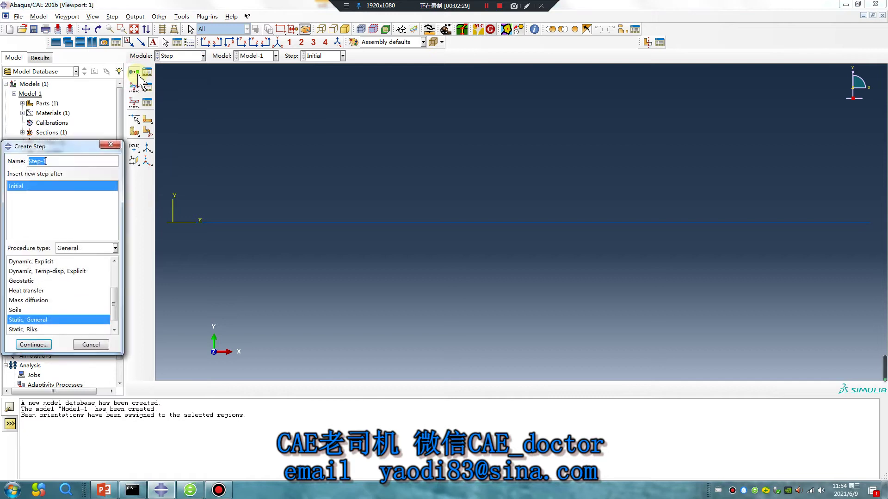
{"action": "left_click_drag", "start_coordinate": [98, 150], "coordinate": [349, 143]}
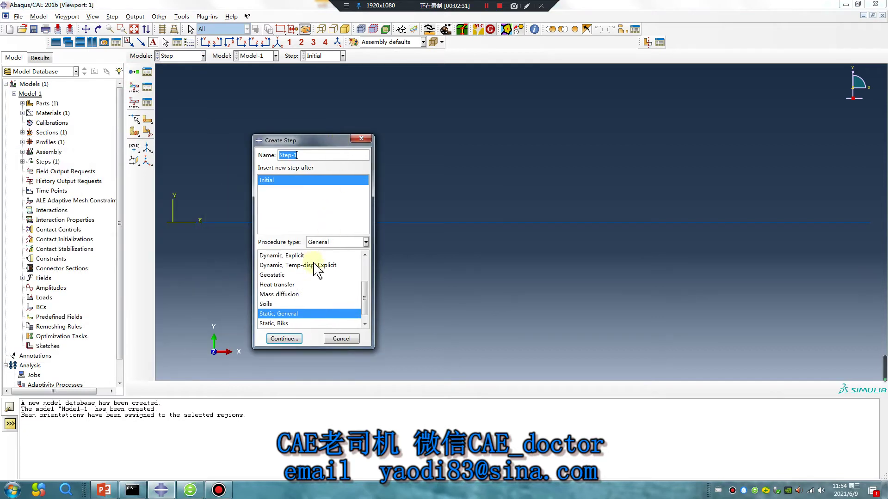
{"action": "left_click", "coordinate": [322, 241]}
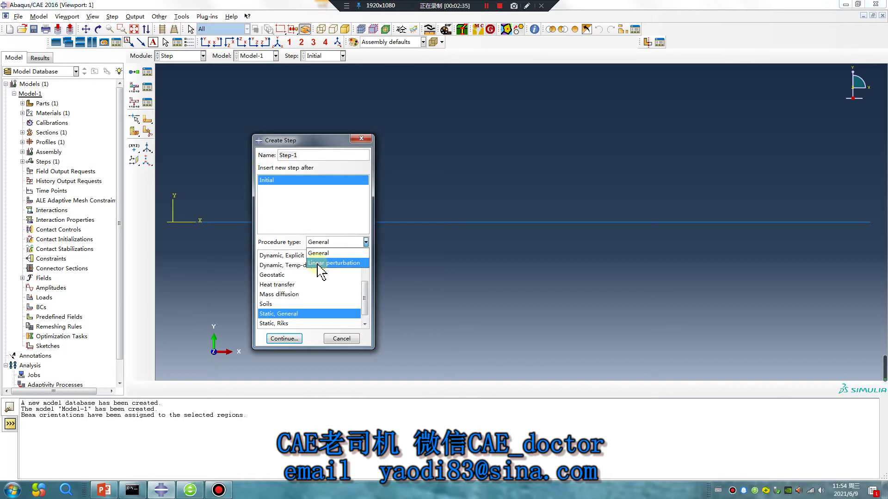
{"action": "left_click", "coordinate": [318, 265]}
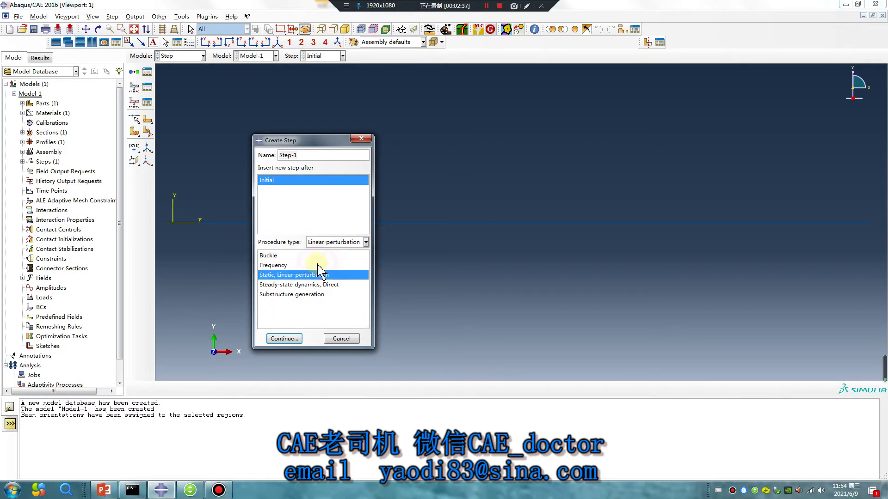
{"action": "left_click", "coordinate": [278, 265]}
Configure Step-1 with the Lanczos eigensolver requesting 30 eigenvalues
{"action": "left_click", "coordinate": [283, 339]}
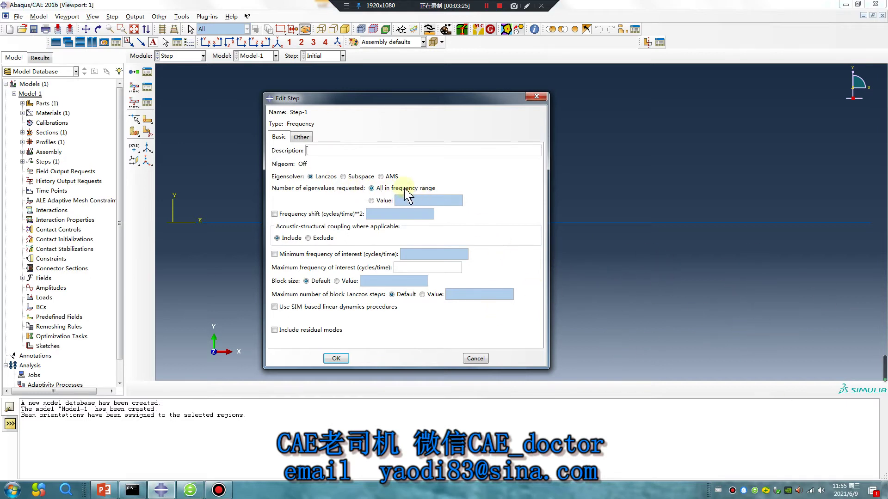
{"action": "left_click", "coordinate": [343, 177]}
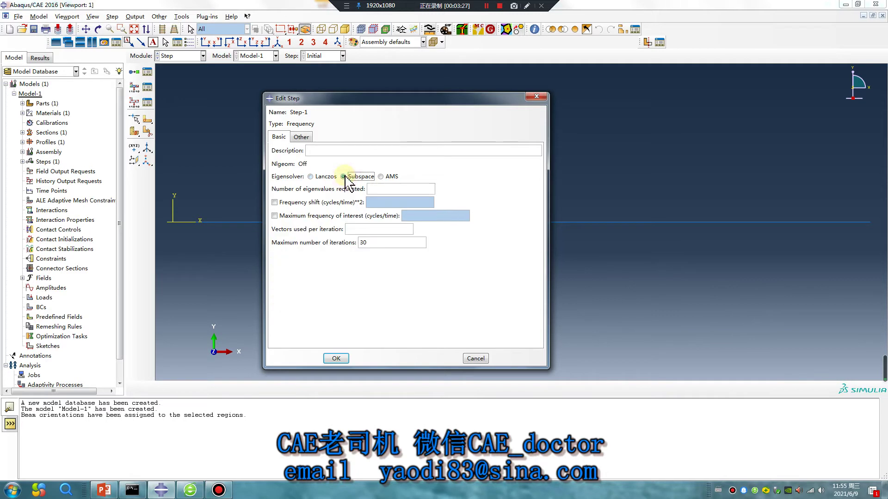
{"action": "left_click", "coordinate": [310, 177]}
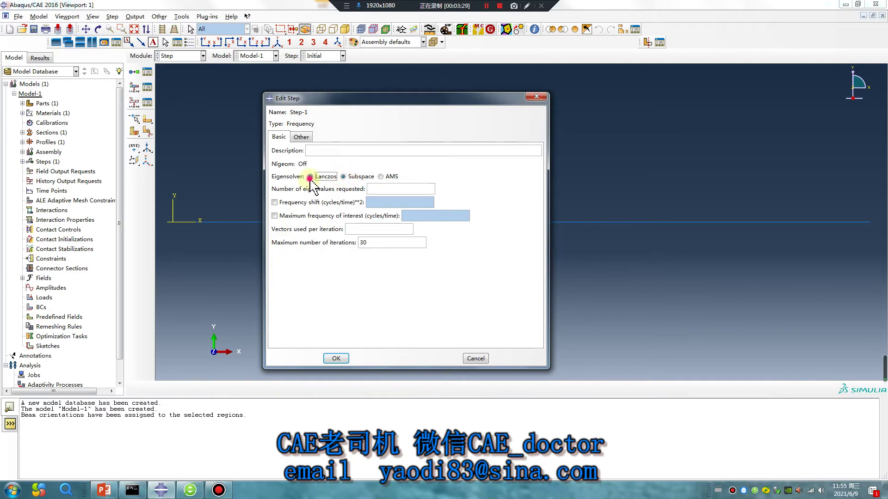
{"action": "left_click", "coordinate": [371, 200]}
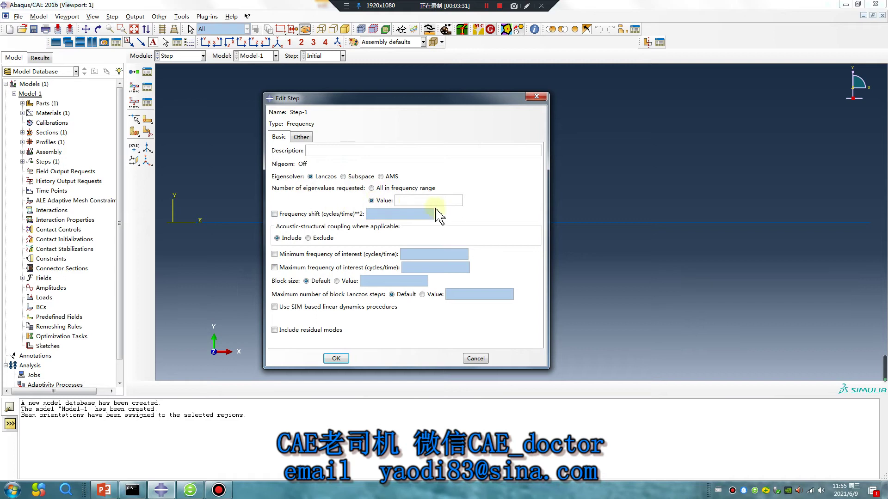
{"action": "left_click", "coordinate": [409, 201]}
{"action": "double_click", "coordinate": [418, 201]}
{"action": "left_click", "coordinate": [336, 359]}
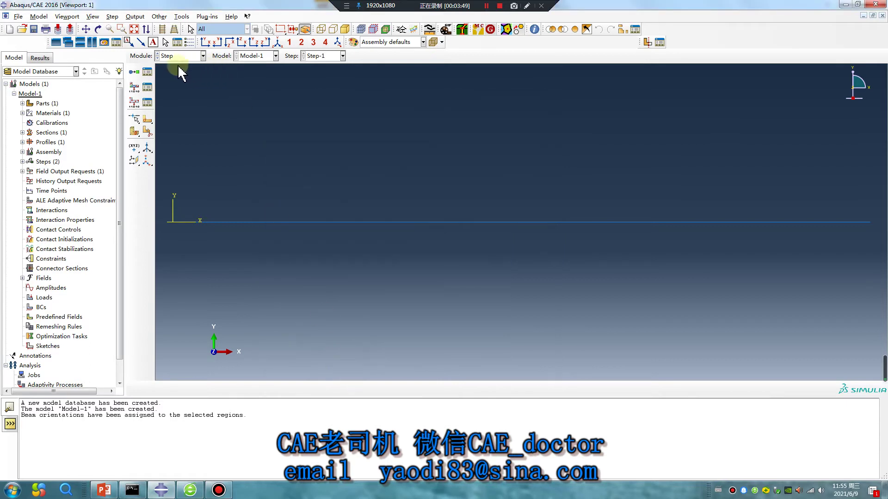
Seed the line part with global size 2 and mesh it into 30 elements
{"action": "left_click", "coordinate": [194, 56]}
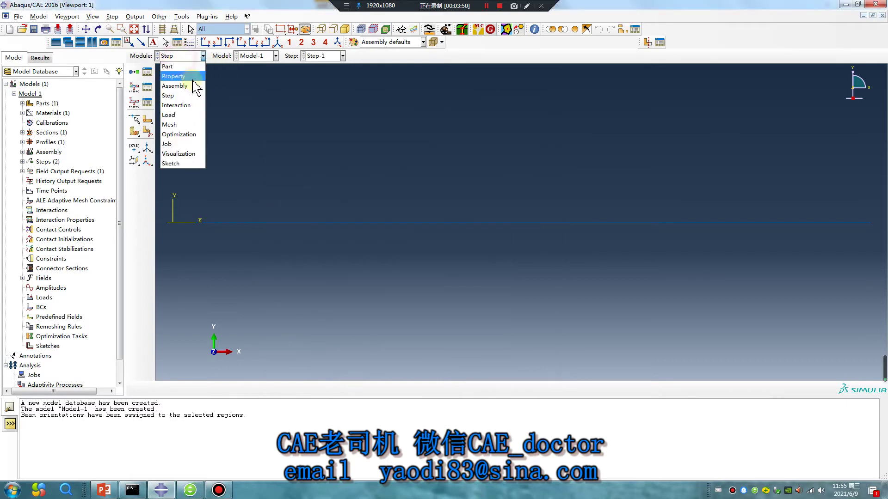
{"action": "left_click", "coordinate": [187, 125]}
{"action": "left_click", "coordinate": [353, 57]}
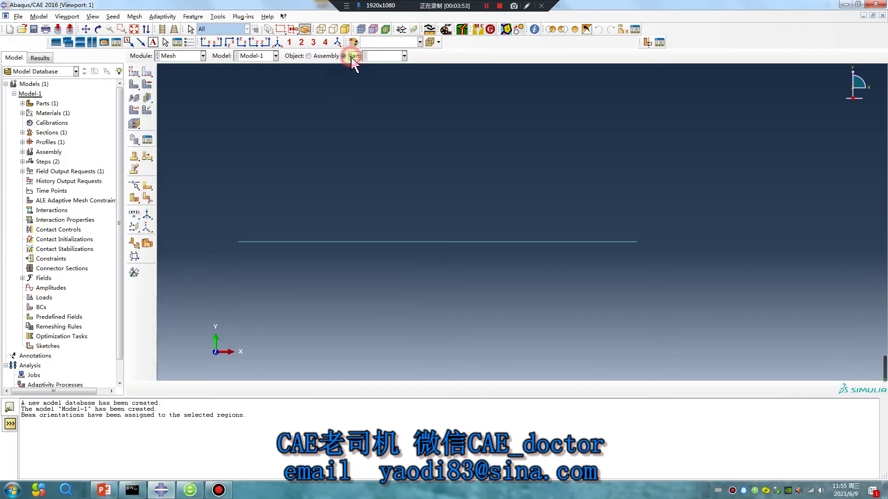
{"action": "left_click", "coordinate": [134, 71]}
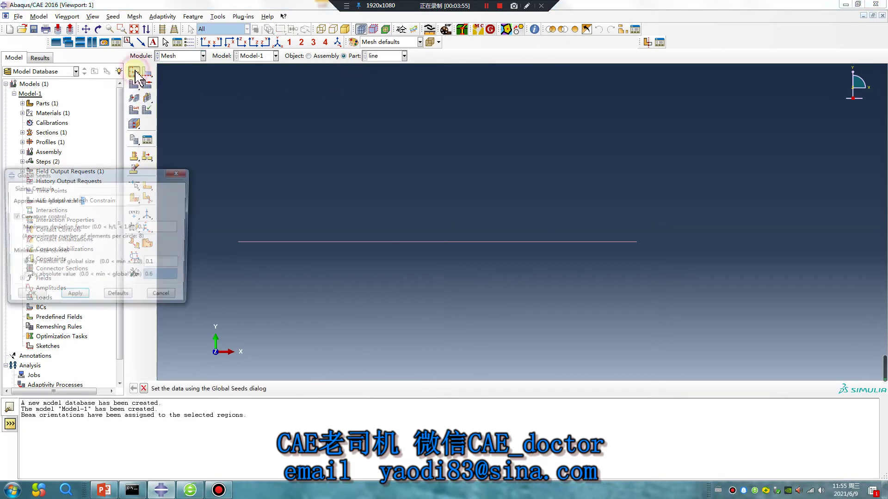
{"action": "left_click", "coordinate": [74, 298]}
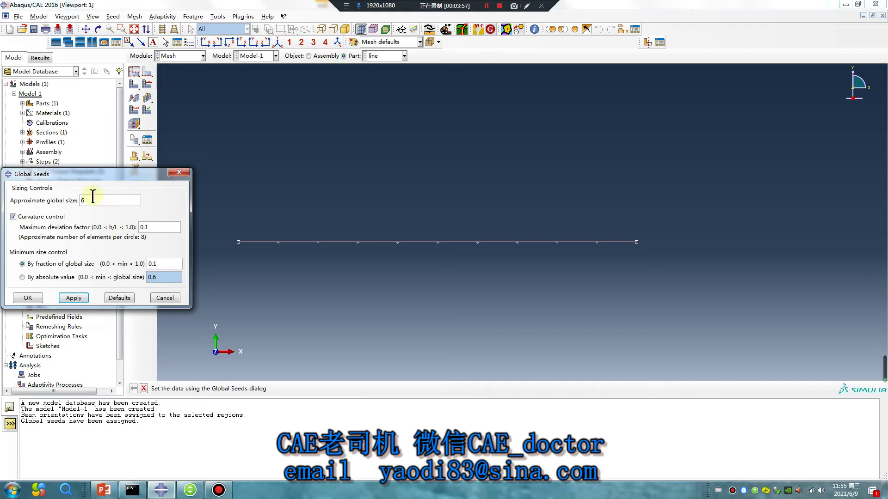
{"action": "left_click", "coordinate": [73, 298]}
{"action": "left_click", "coordinate": [27, 298]}
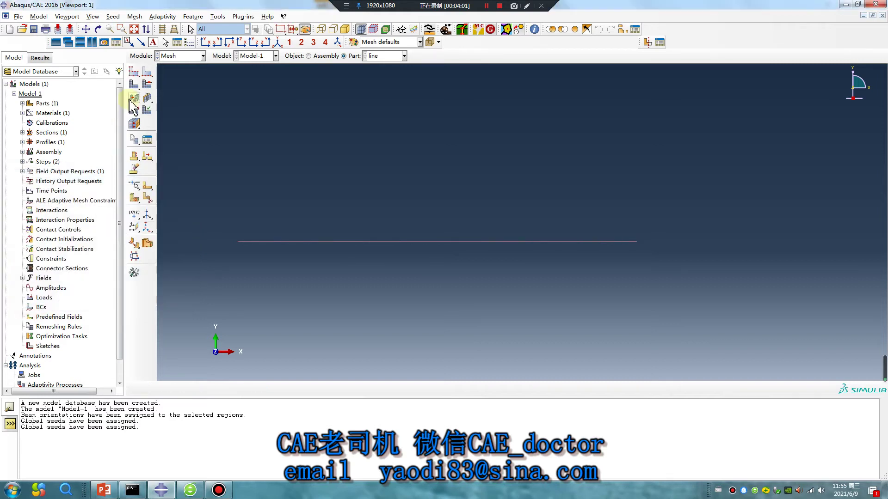
{"action": "left_click", "coordinate": [134, 84]}
{"action": "left_click", "coordinate": [217, 389]}
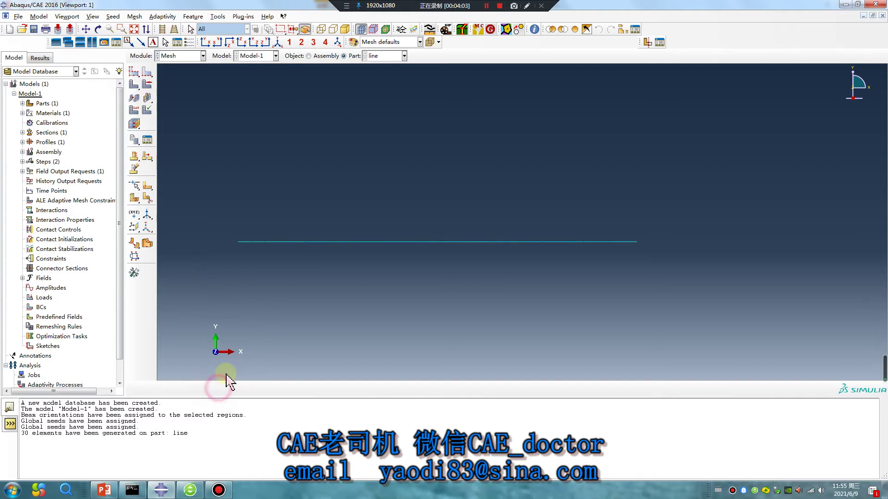
Assign Standard linear B31 beam elements to the whole wire
{"action": "left_click", "coordinate": [134, 109]}
{"action": "left_click_drag", "start_coordinate": [240, 186], "coordinate": [645, 324]}
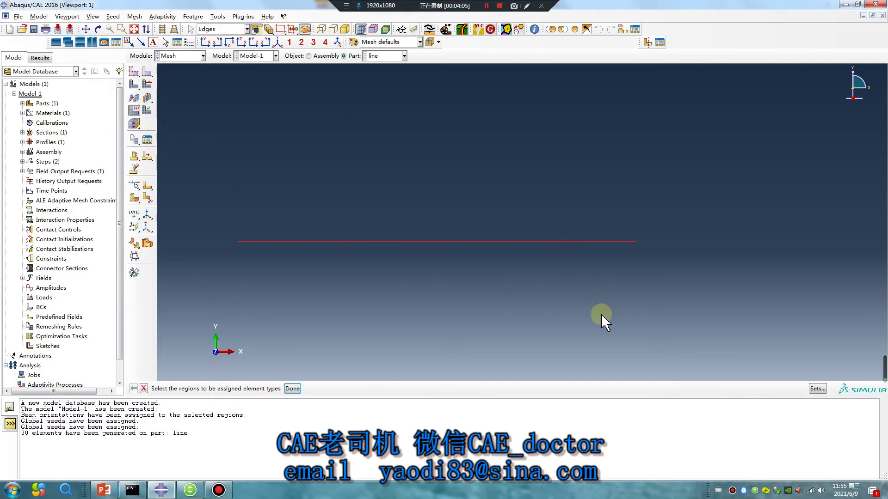
{"action": "middle_click", "coordinate": [470, 299]}
{"action": "left_click_drag", "start_coordinate": [168, 47], "coordinate": [457, 132]}
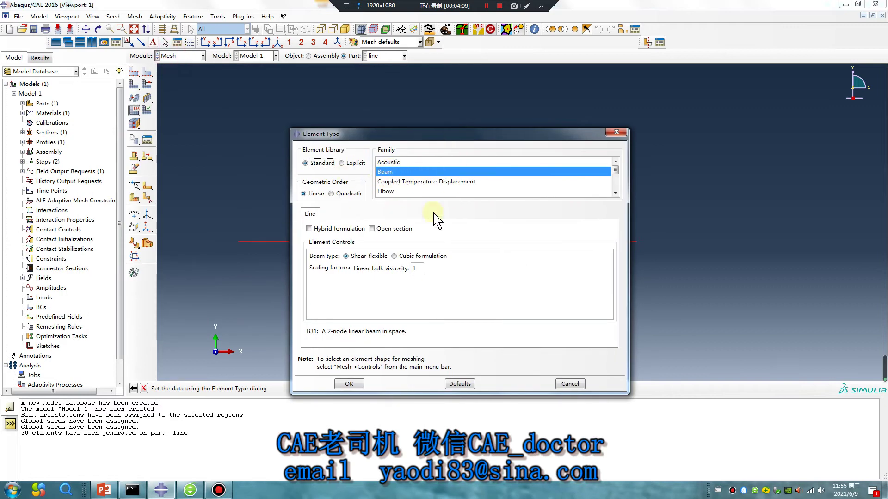
{"action": "left_click", "coordinate": [358, 384]}
{"action": "left_click", "coordinate": [181, 56]}
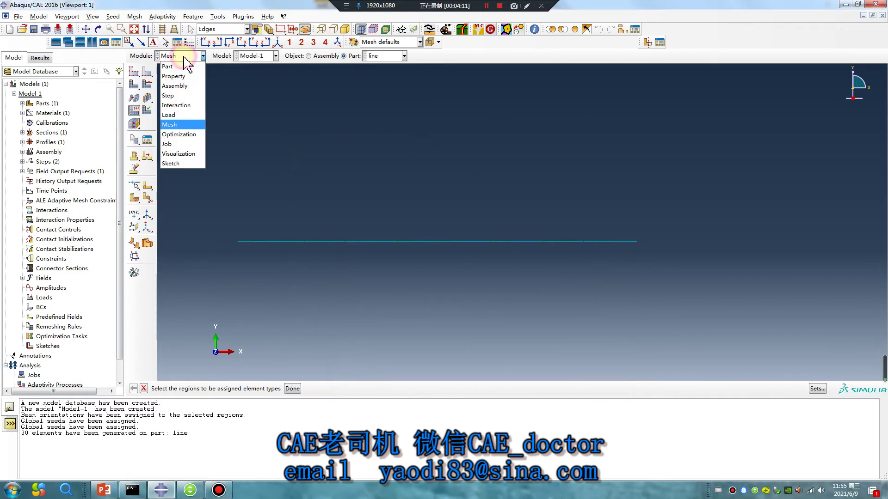
{"action": "left_click", "coordinate": [173, 116]}
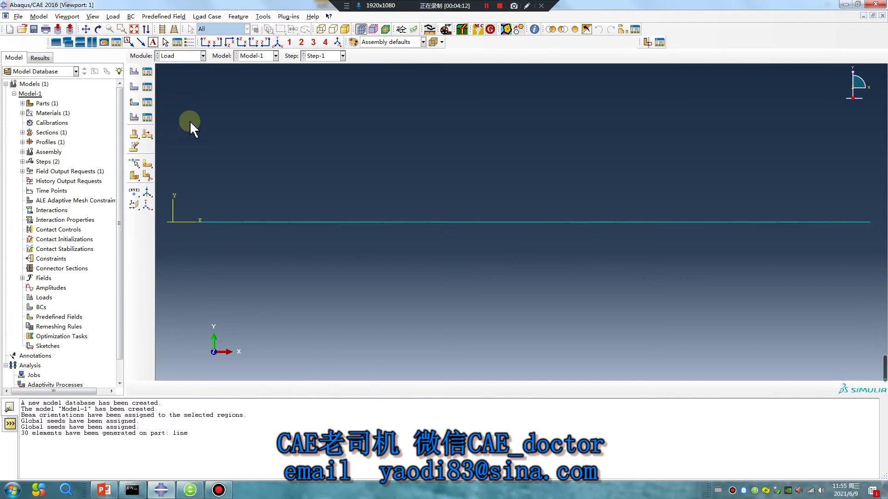
Fix the wire's left endpoint with ENCASTRE boundary condition BC-1
{"action": "left_click", "coordinate": [134, 87]}
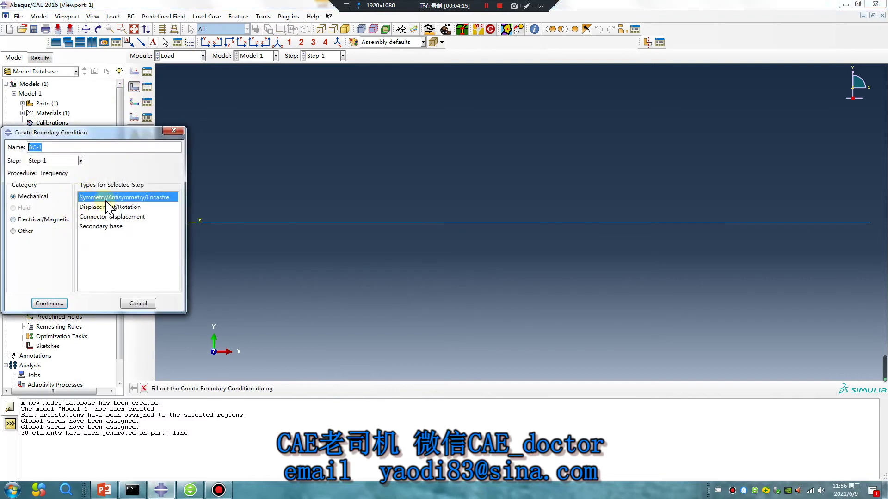
{"action": "left_click", "coordinate": [64, 305]}
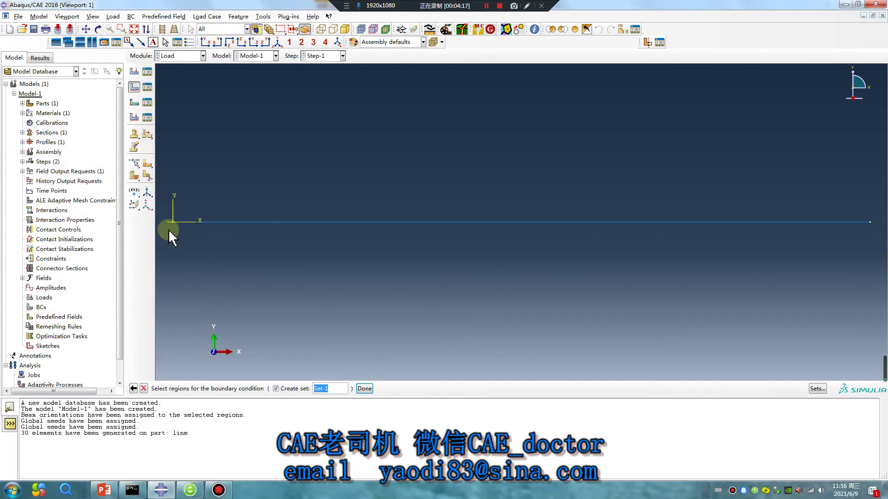
{"action": "left_click", "coordinate": [174, 222]}
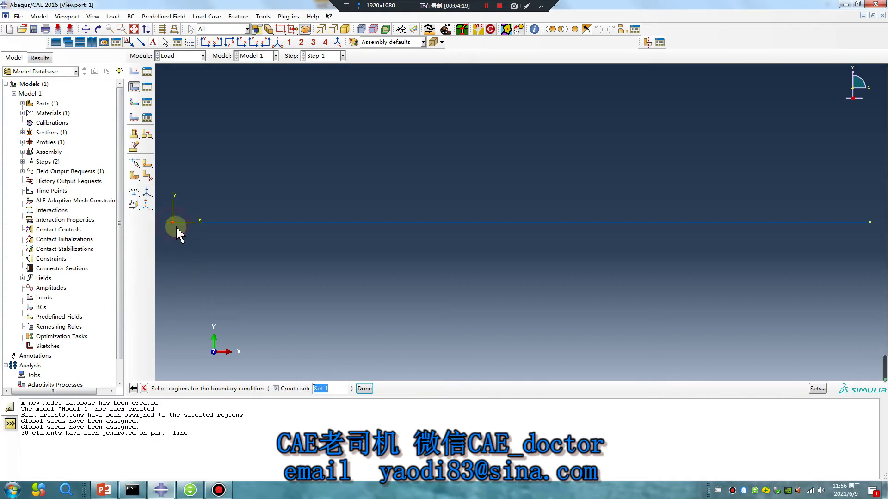
{"action": "left_click", "coordinate": [364, 389]}
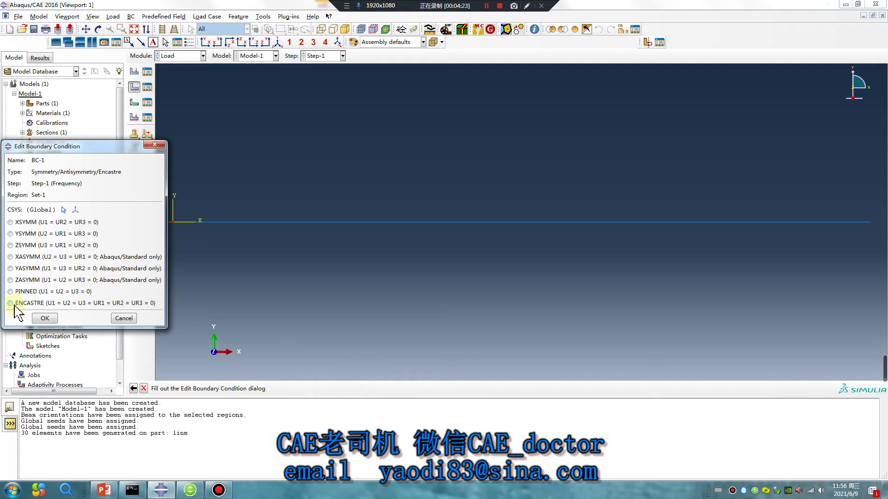
{"action": "left_click", "coordinate": [11, 303]}
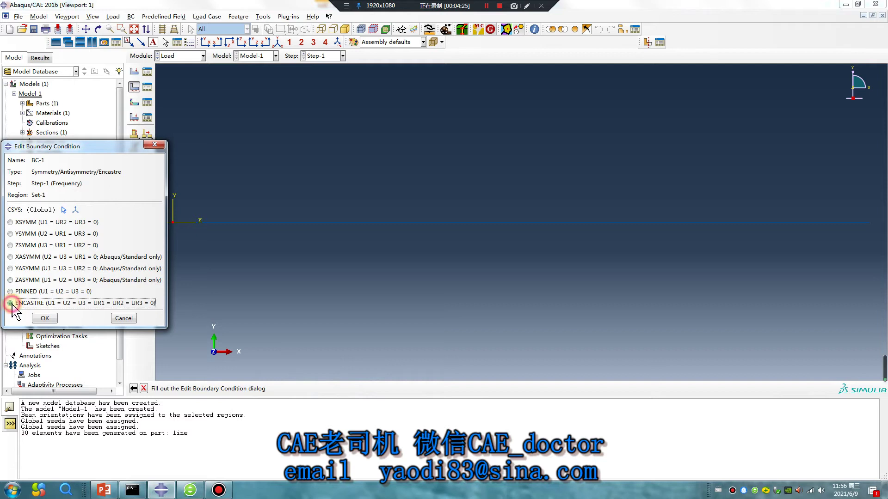
{"action": "left_click", "coordinate": [45, 318]}
{"action": "left_click", "coordinate": [184, 56]}
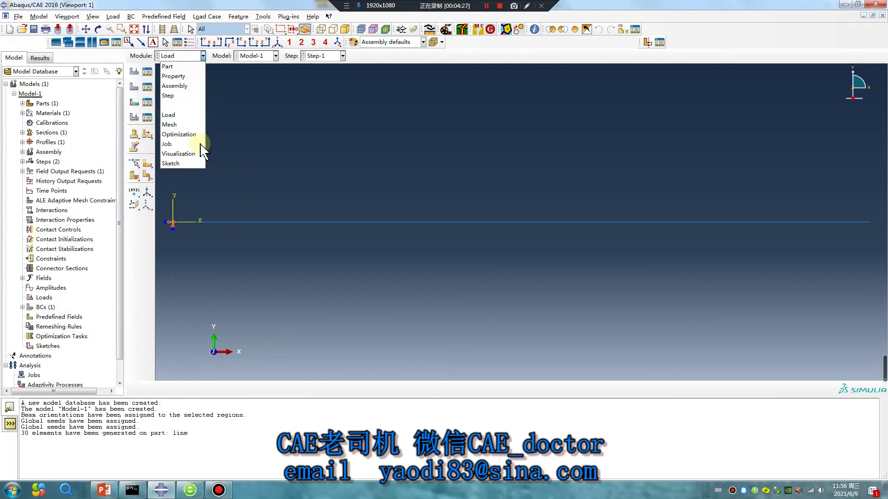
In the Job module, create Job-1 with multiple-processor parallelization enabled
{"action": "left_click", "coordinate": [184, 147]}
{"action": "left_click", "coordinate": [134, 71]}
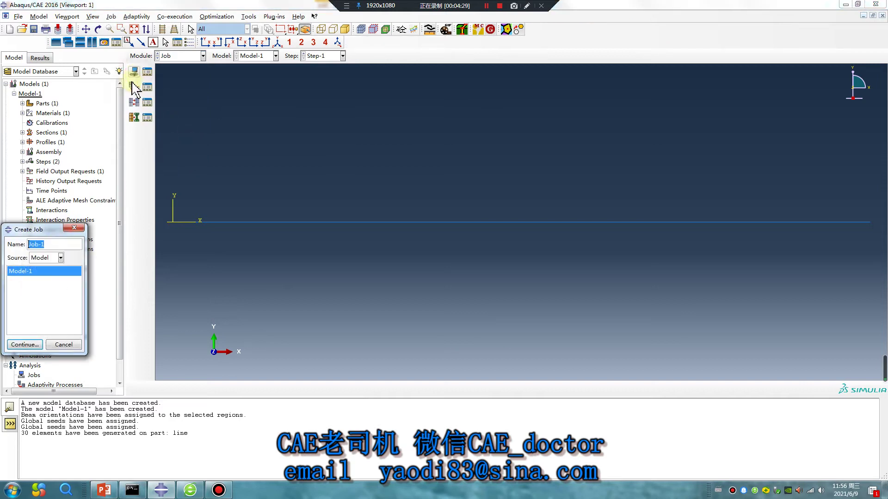
{"action": "left_click_drag", "start_coordinate": [54, 229], "coordinate": [376, 231]}
{"action": "left_click", "coordinate": [351, 344]}
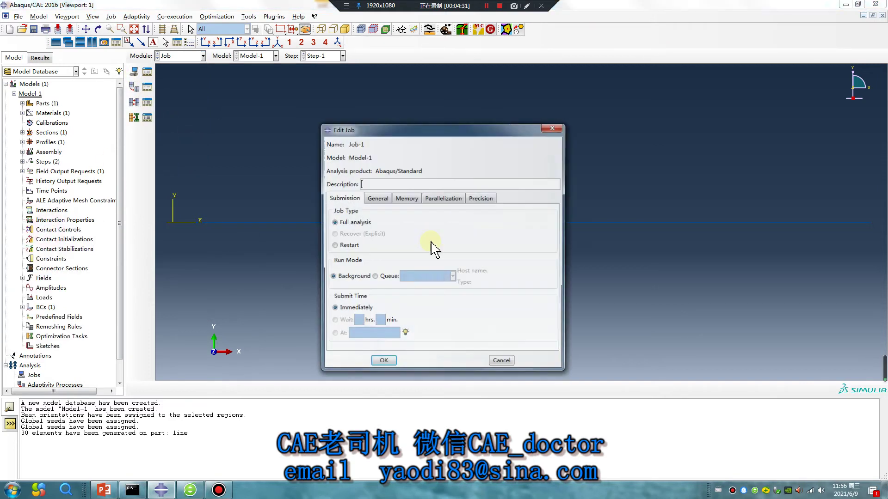
{"action": "left_click", "coordinate": [443, 198]}
{"action": "left_click", "coordinate": [331, 212]}
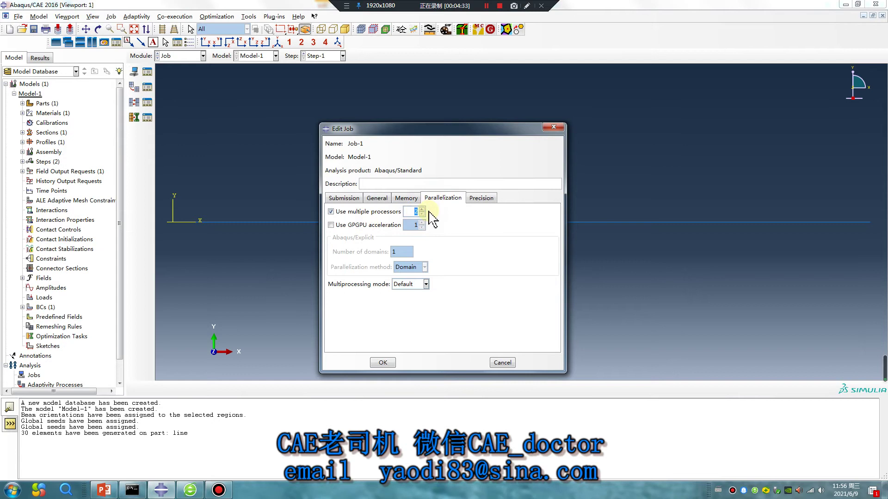
{"action": "left_click", "coordinate": [383, 362]}
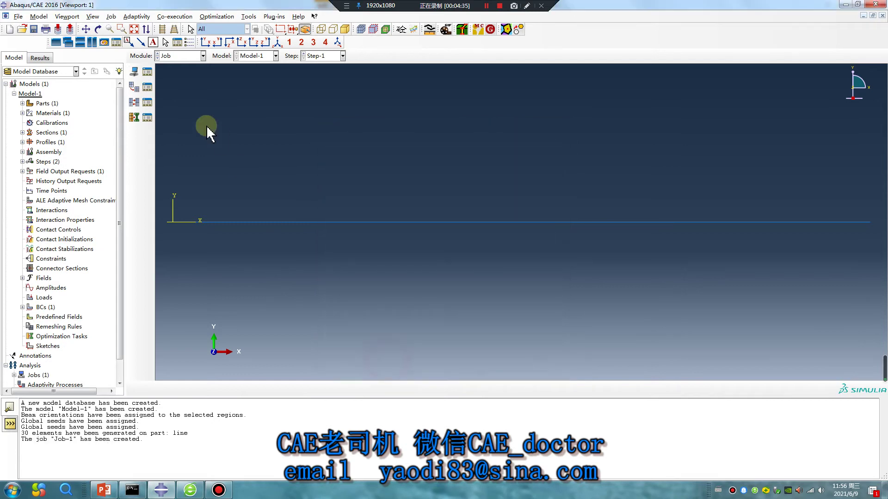
Submit Job-1 from the Job Manager and open its results, showing mode 1 at 390.88 cycles/time
{"action": "left_click", "coordinate": [147, 71]}
{"action": "left_click", "coordinate": [226, 258]}
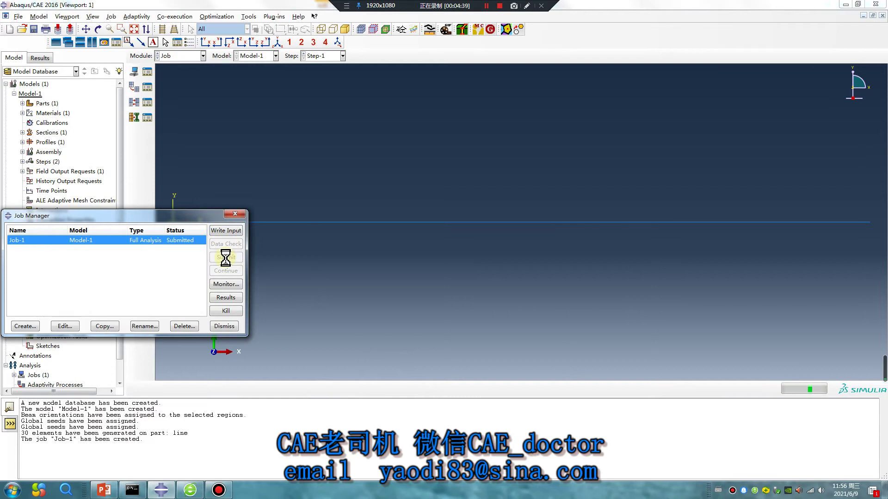
{"action": "left_click", "coordinate": [487, 6]}
{"action": "left_click", "coordinate": [486, 5]}
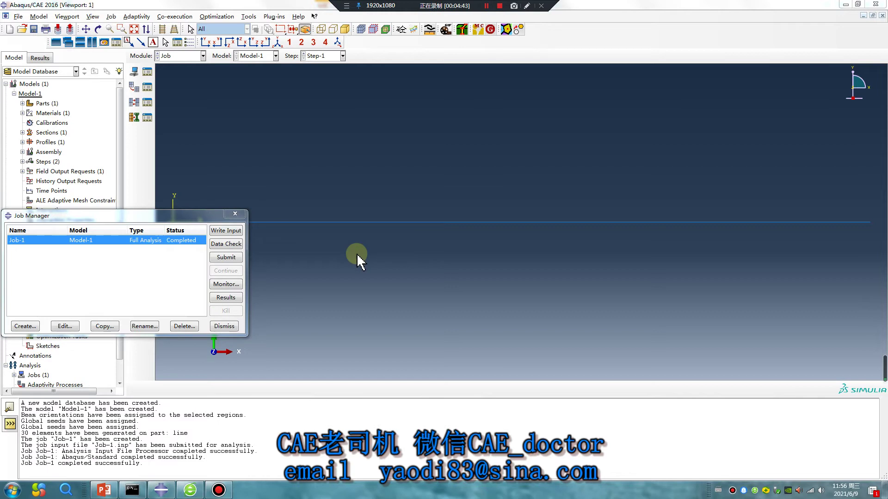
{"action": "left_click", "coordinate": [226, 297]}
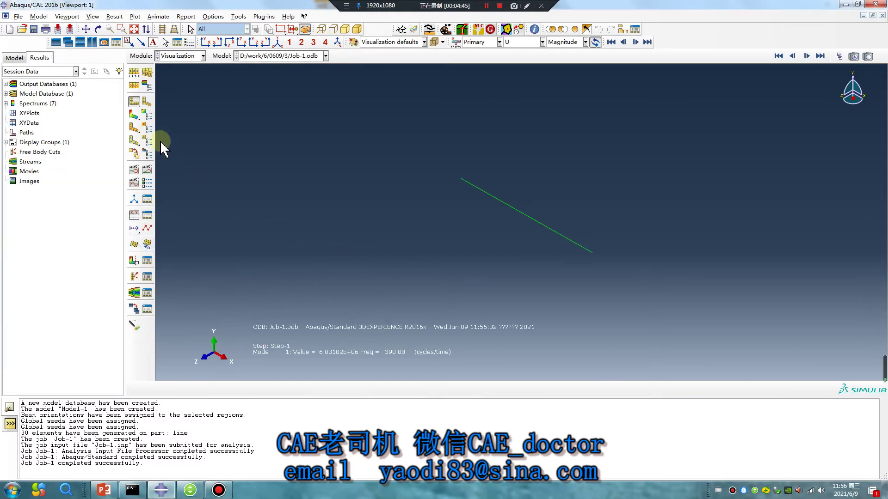
Animate the mode shapes, stopping on mode 23, and browse the work directory up to folder 3
{"action": "left_click", "coordinate": [147, 170]}
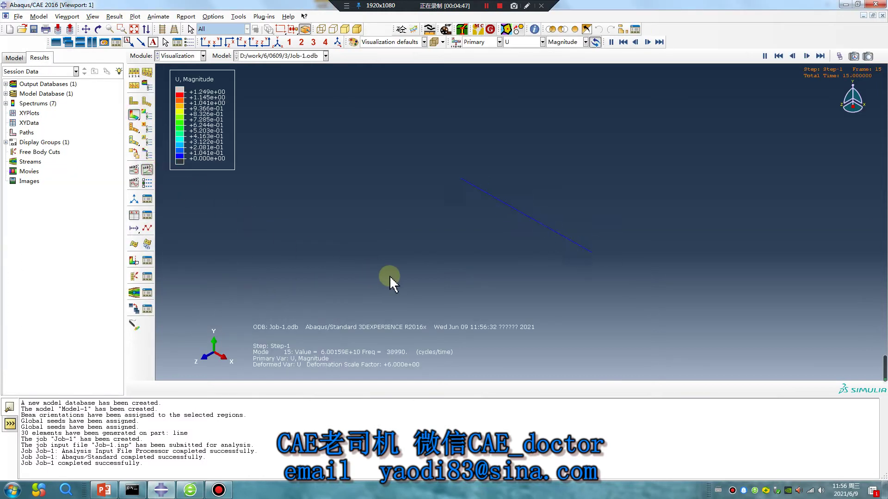
{"action": "left_click", "coordinate": [148, 172]}
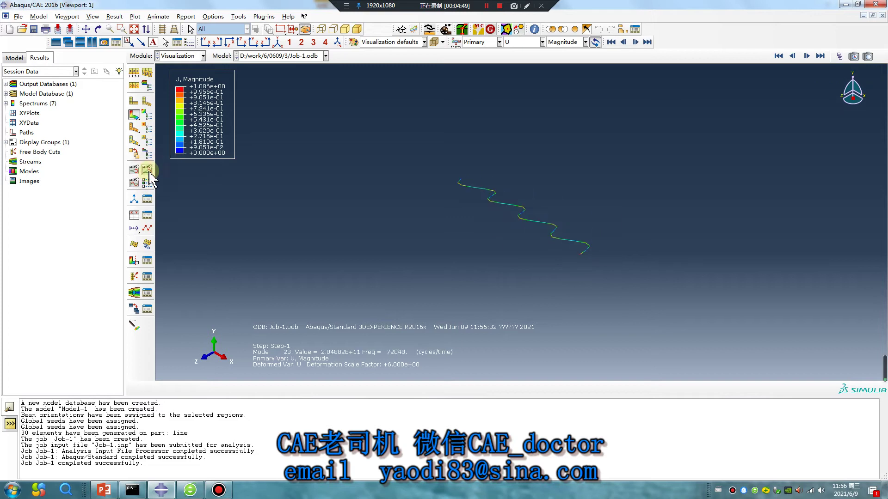
{"action": "left_click", "coordinate": [18, 16]}
{"action": "left_click", "coordinate": [70, 70]}
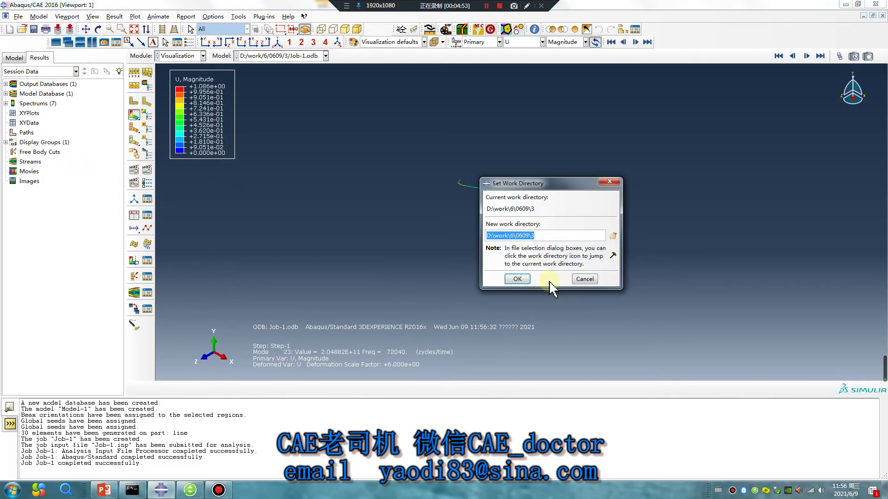
{"action": "left_click", "coordinate": [613, 236]}
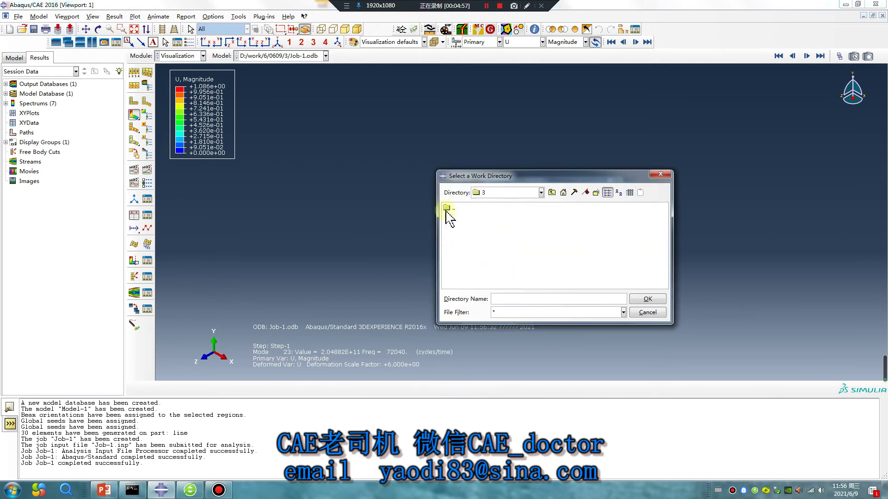
{"action": "left_click", "coordinate": [551, 192]}
{"action": "left_click", "coordinate": [451, 237]}
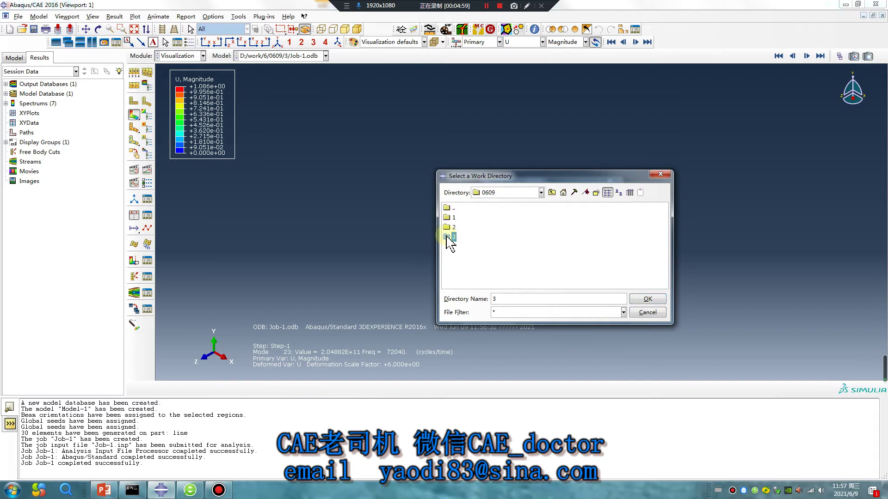
{"action": "left_click", "coordinate": [661, 178]}
Cancel the work directory settings and minimize Abaqus and PowerPoint to show the desktop
{"action": "left_click", "coordinate": [617, 179]}
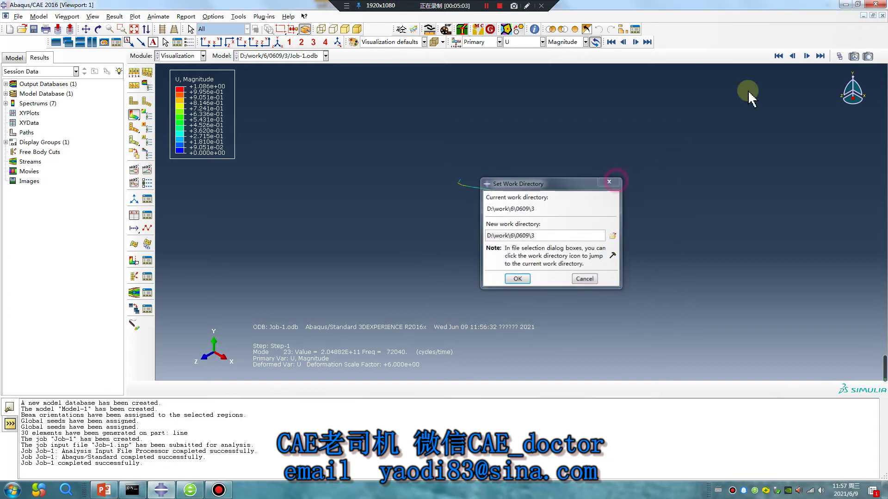
{"action": "left_click", "coordinate": [845, 4]}
{"action": "left_click", "coordinate": [846, 5]}
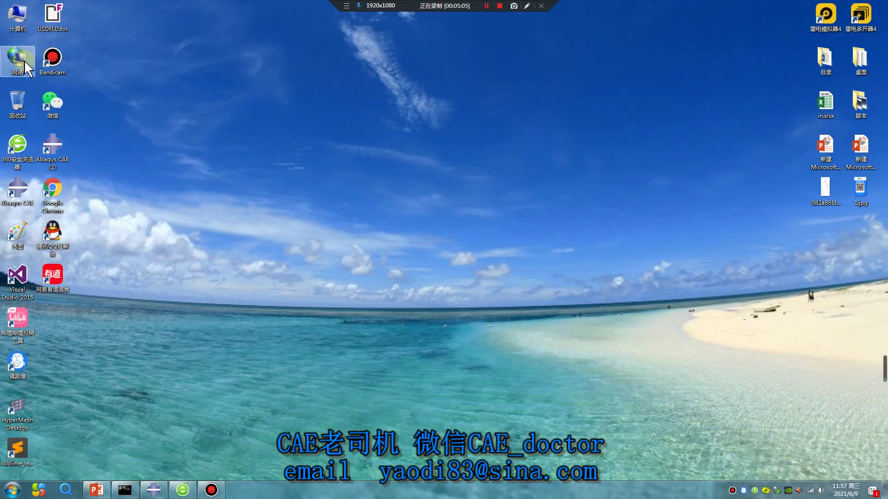
Browse from Computer through D:\work\6\0609 into folder 3
{"action": "double_click", "coordinate": [14, 16]}
{"action": "double_click", "coordinate": [305, 88]}
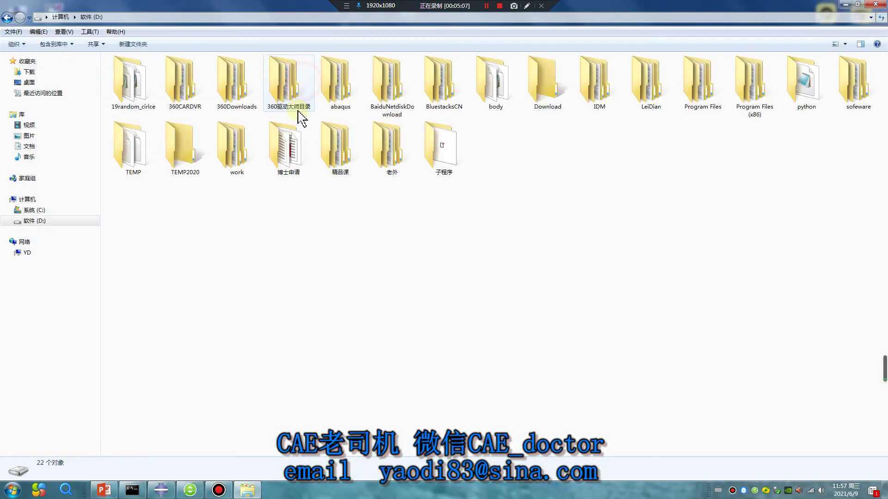
{"action": "double_click", "coordinate": [245, 154]}
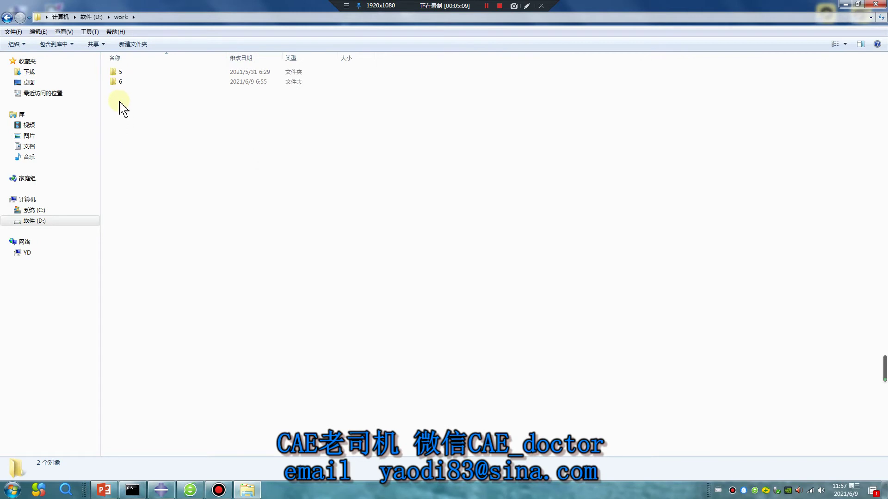
{"action": "double_click", "coordinate": [120, 83]}
{"action": "double_click", "coordinate": [132, 149]}
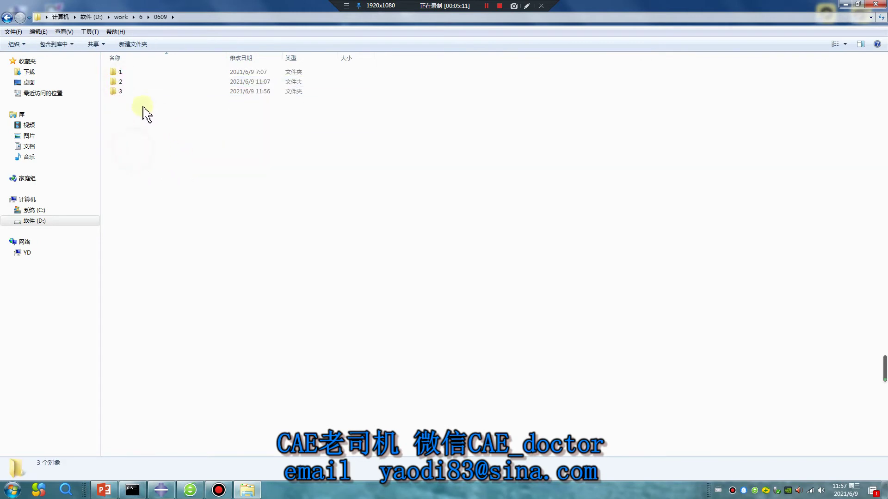
{"action": "double_click", "coordinate": [118, 91]}
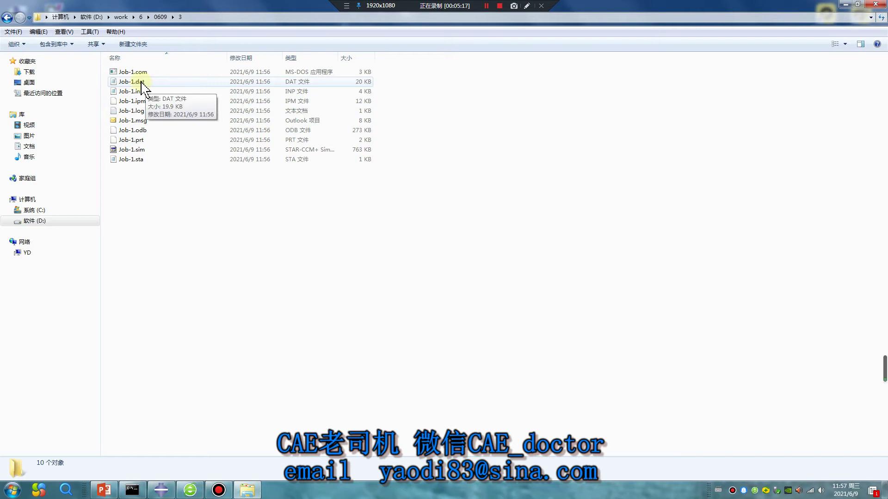
Open Job-1.dat with Notepad through Open With (打开方式)
{"action": "right_click", "coordinate": [142, 83]}
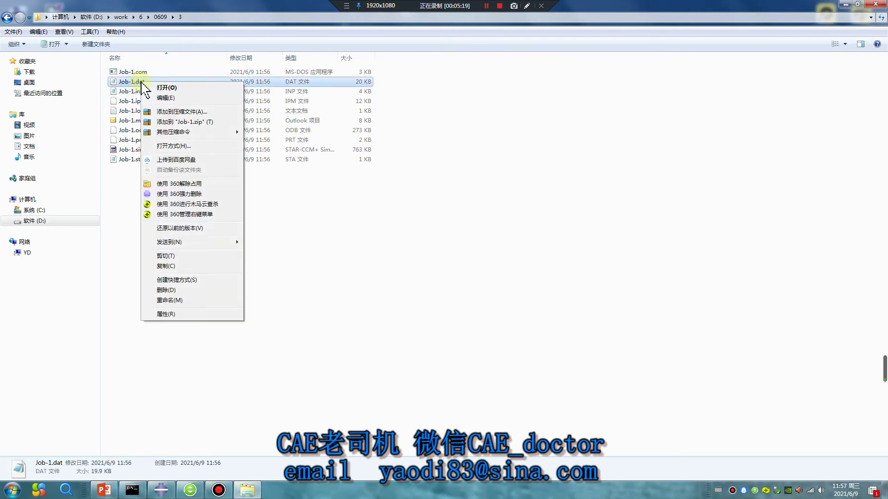
{"action": "left_click", "coordinate": [169, 146]}
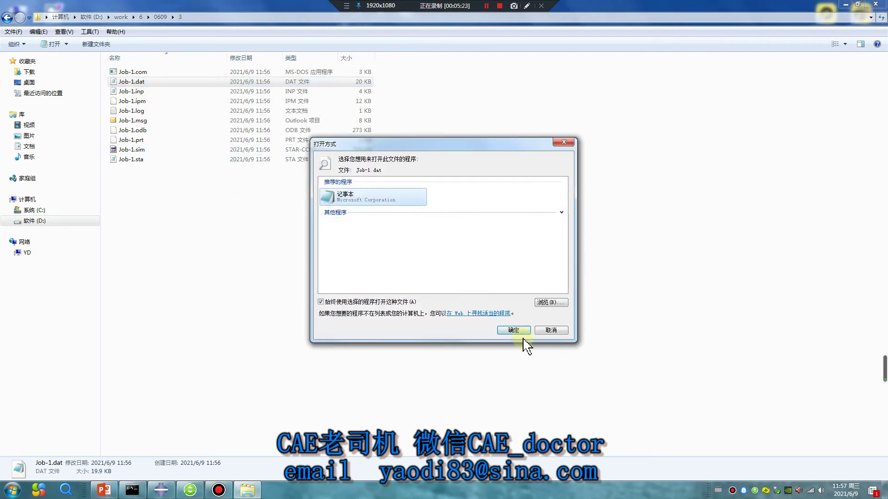
{"action": "left_click", "coordinate": [521, 331]}
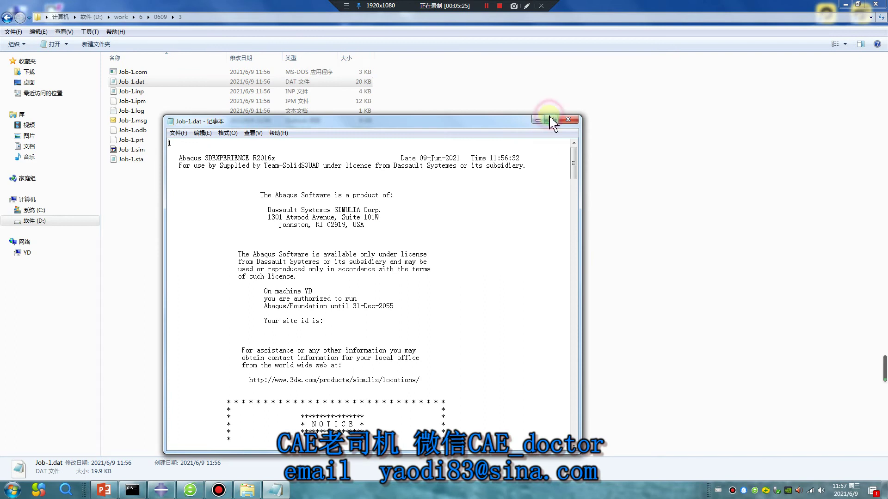
Maximize Job-1.dat and select the TOTAL MASS OF MODEL value 1.4872300E-06
{"action": "left_click", "coordinate": [552, 120]}
{"action": "scroll", "coordinate": [284, 259], "scroll_direction": "down", "scroll_amount": 4}
{"action": "scroll", "coordinate": [284, 260], "scroll_direction": "down", "scroll_amount": 20}
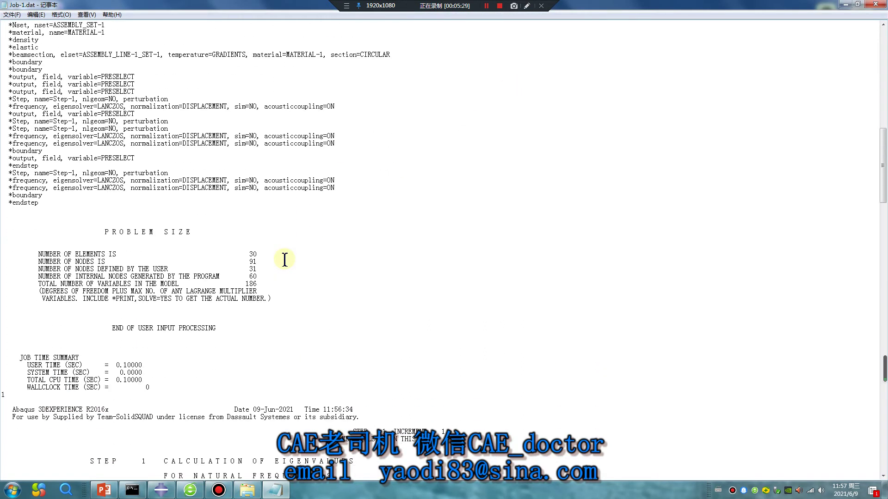
{"action": "scroll", "coordinate": [103, 298], "scroll_direction": "down", "scroll_amount": 3}
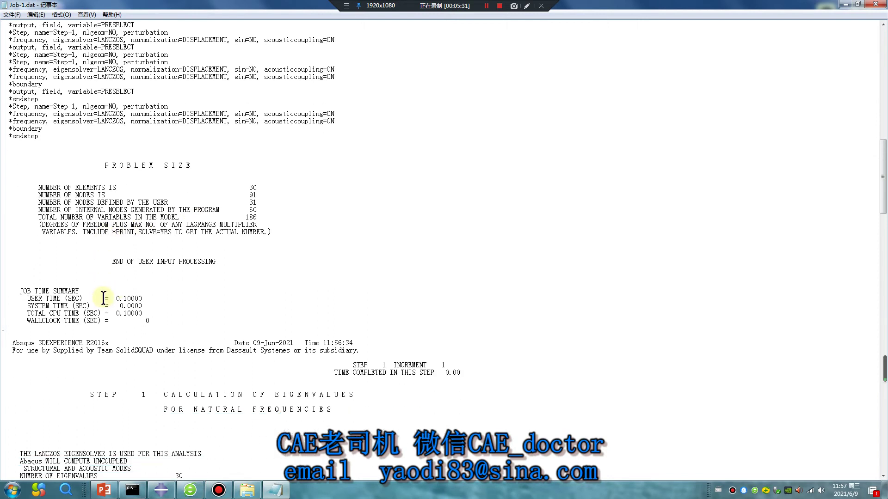
{"action": "scroll", "coordinate": [103, 298], "scroll_direction": "down", "scroll_amount": 13}
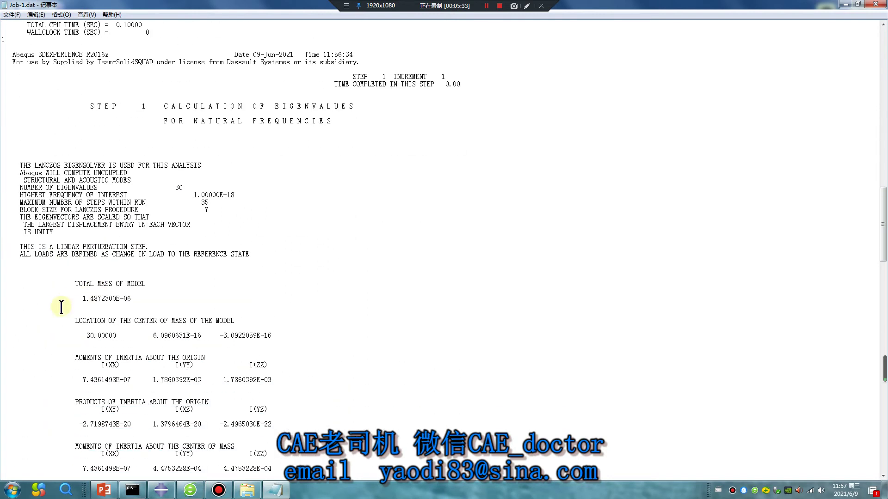
{"action": "left_click_drag", "start_coordinate": [73, 284], "coordinate": [93, 299]}
{"action": "scroll", "coordinate": [178, 292], "scroll_direction": "down", "scroll_amount": 4}
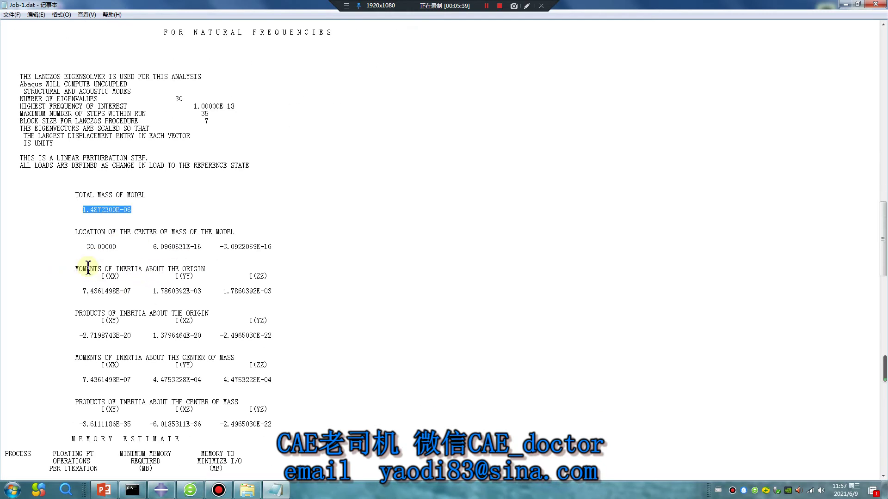
{"action": "left_click_drag", "start_coordinate": [131, 210], "coordinate": [6, 193]}
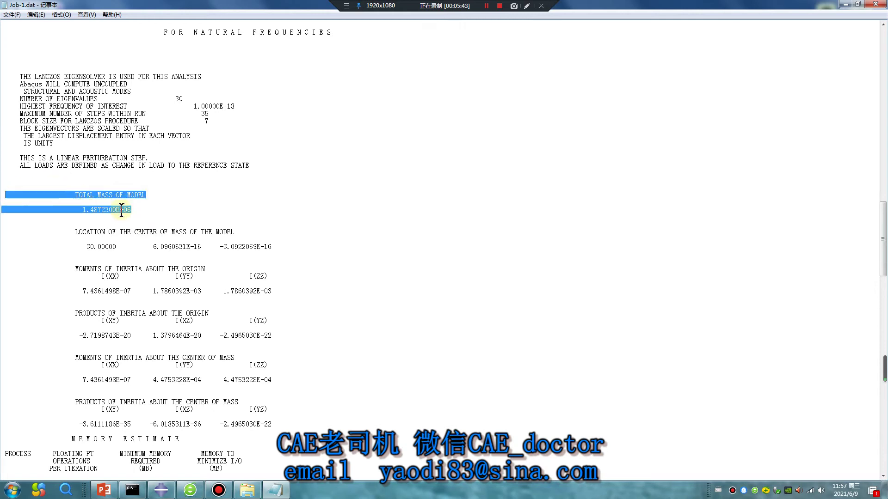
Scroll down to the EFFECTIVE MASS table and its TOTAL row
{"action": "scroll", "coordinate": [139, 228], "scroll_direction": "down", "scroll_amount": 3}
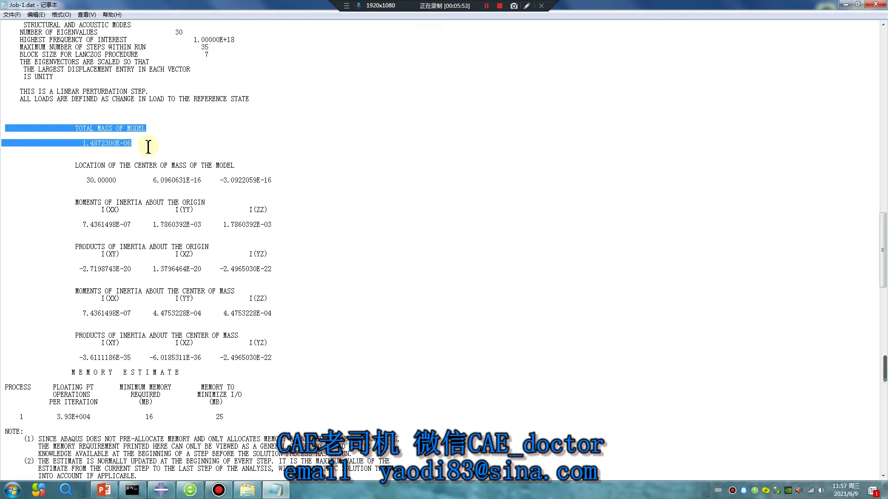
{"action": "scroll", "coordinate": [131, 231], "scroll_direction": "down", "scroll_amount": 20}
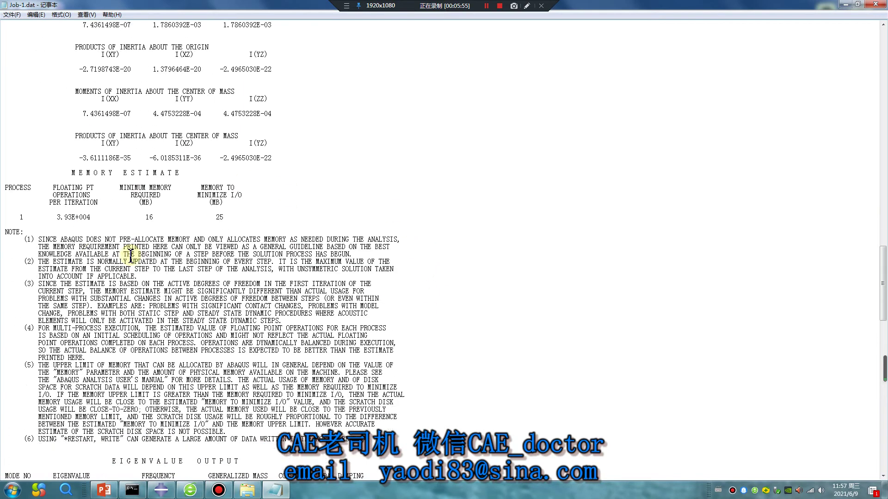
{"action": "scroll", "coordinate": [130, 256], "scroll_direction": "down", "scroll_amount": 1}
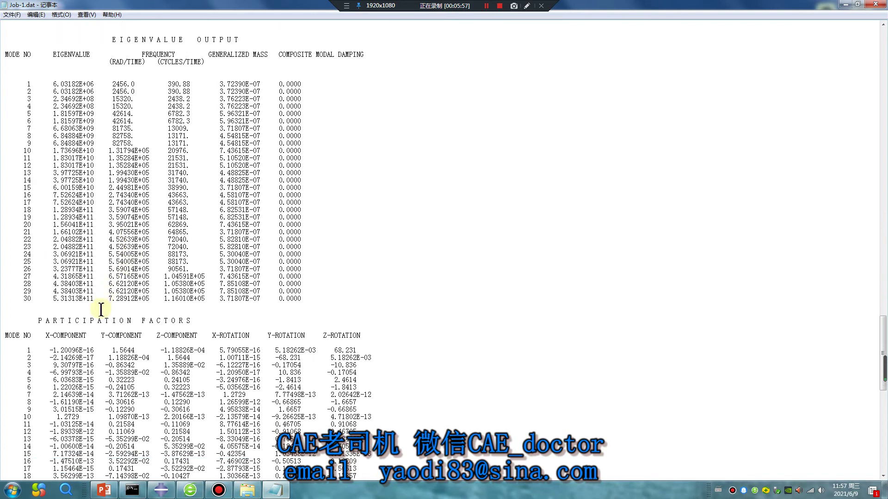
{"action": "scroll", "coordinate": [100, 309], "scroll_direction": "up", "scroll_amount": 3}
{"action": "scroll", "coordinate": [136, 316], "scroll_direction": "down", "scroll_amount": 6}
{"action": "scroll", "coordinate": [140, 297], "scroll_direction": "down", "scroll_amount": 11}
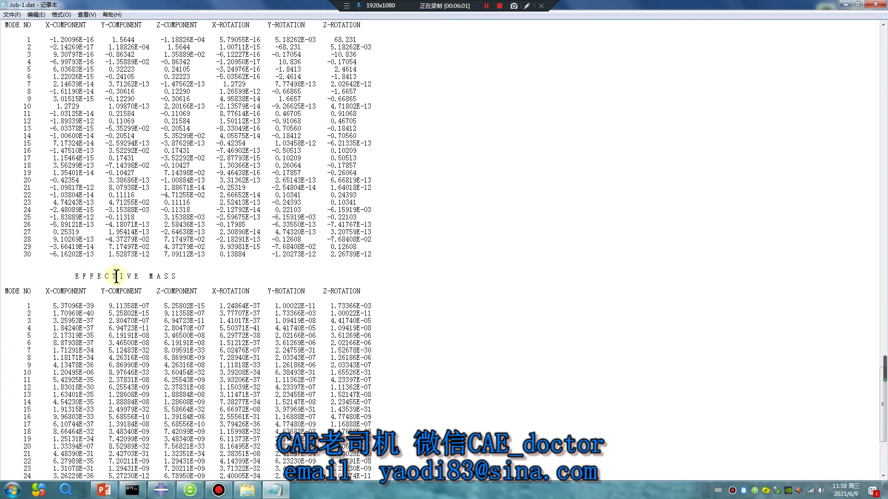
{"action": "scroll", "coordinate": [192, 279], "scroll_direction": "down", "scroll_amount": 7}
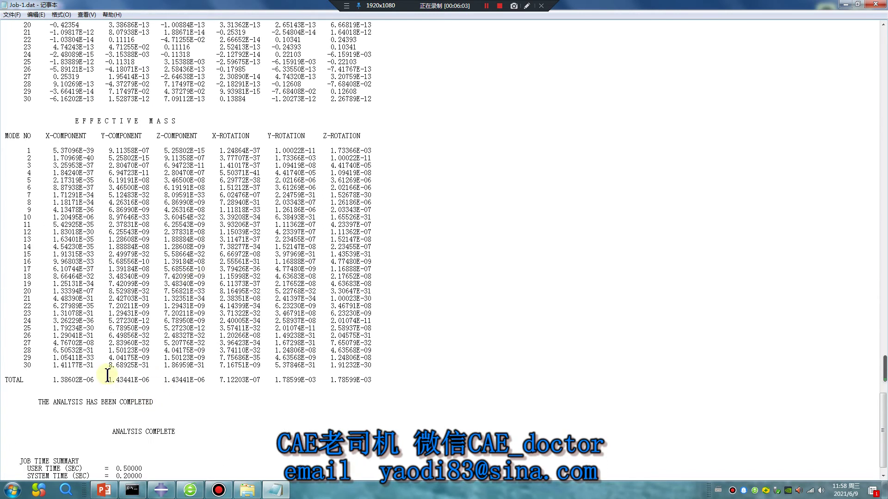
Select and copy the Y-COMPONENT effective mass total 1.43441E-06, then return to Abaqus/CAE
{"action": "left_click_drag", "start_coordinate": [109, 380], "coordinate": [154, 380]}
{"action": "key", "text": "ctrl+c"}
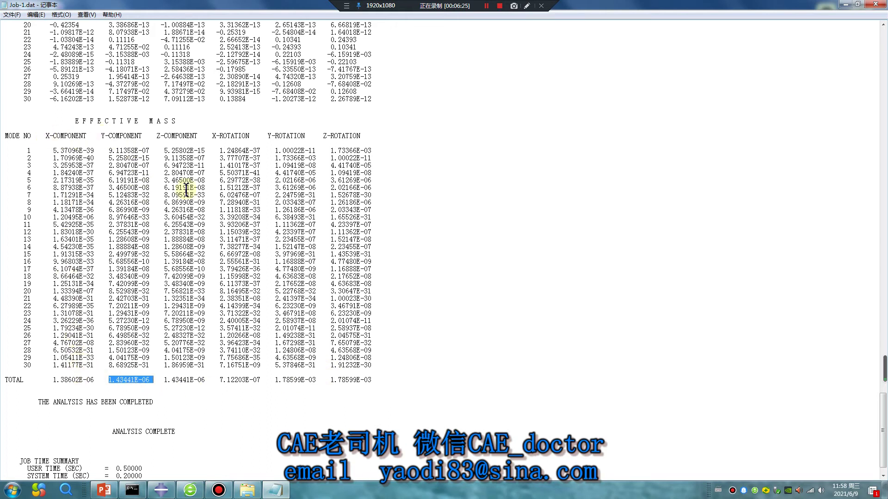
{"action": "left_click_drag", "start_coordinate": [153, 136], "coordinate": [203, 138]}
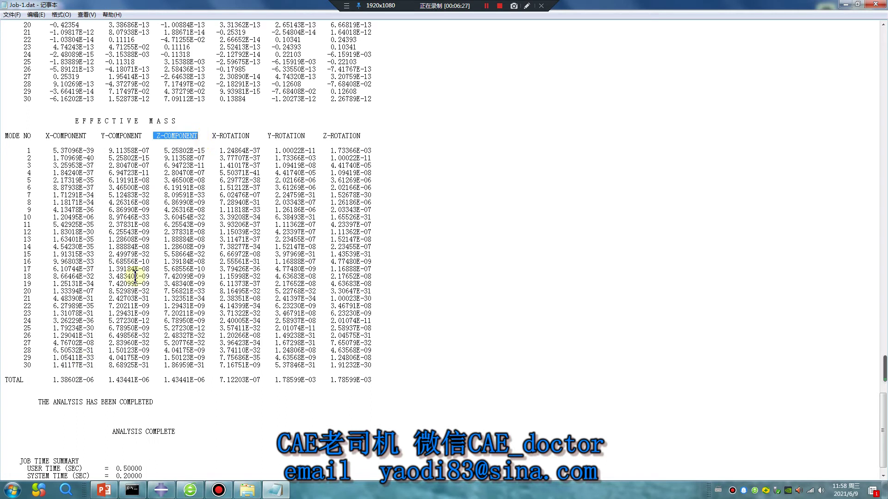
{"action": "left_click_drag", "start_coordinate": [53, 380], "coordinate": [209, 382]}
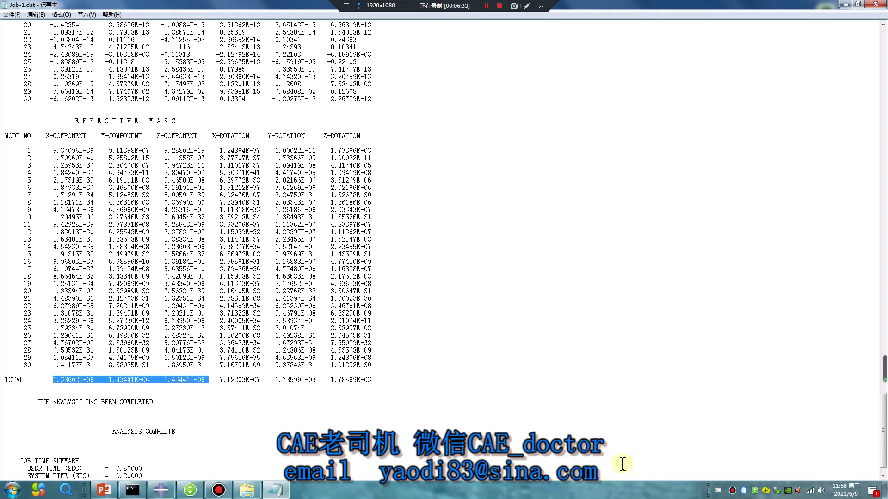
{"action": "left_click", "coordinate": [200, 407]}
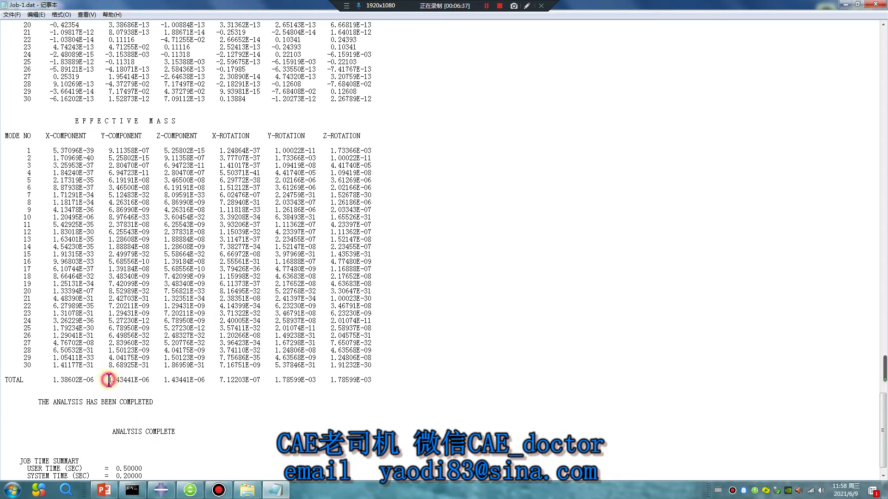
{"action": "left_click_drag", "start_coordinate": [109, 380], "coordinate": [140, 383]}
{"action": "left_click", "coordinate": [161, 490]}
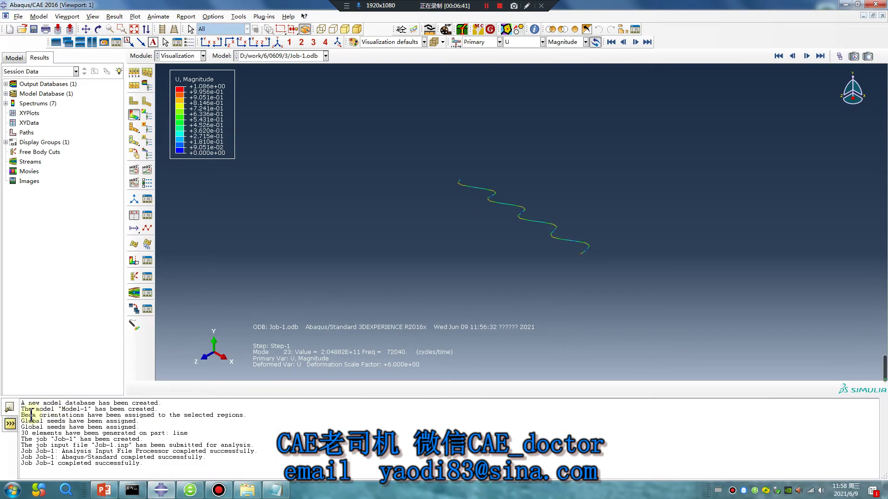
Paste the effective mass total 1.43441E-06 into the Abaqus Python command line
{"action": "left_click", "coordinate": [10, 423]}
{"action": "left_click", "coordinate": [48, 405]}
{"action": "key", "text": "ctrl+v"}
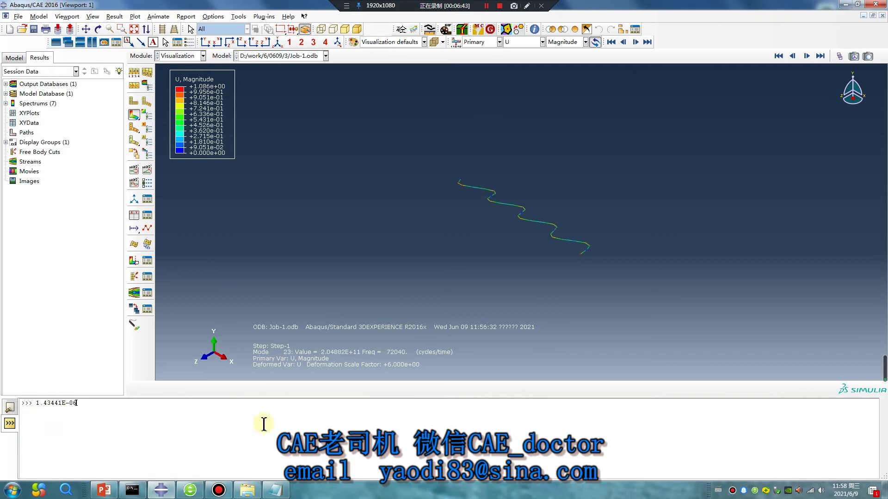
Take total mass 1.4872300E-06 from Job-1.dat and divide, giving ratio 0.964484309757065
{"action": "left_click", "coordinate": [275, 490]}
{"action": "scroll", "coordinate": [235, 301], "scroll_direction": "up", "scroll_amount": 20}
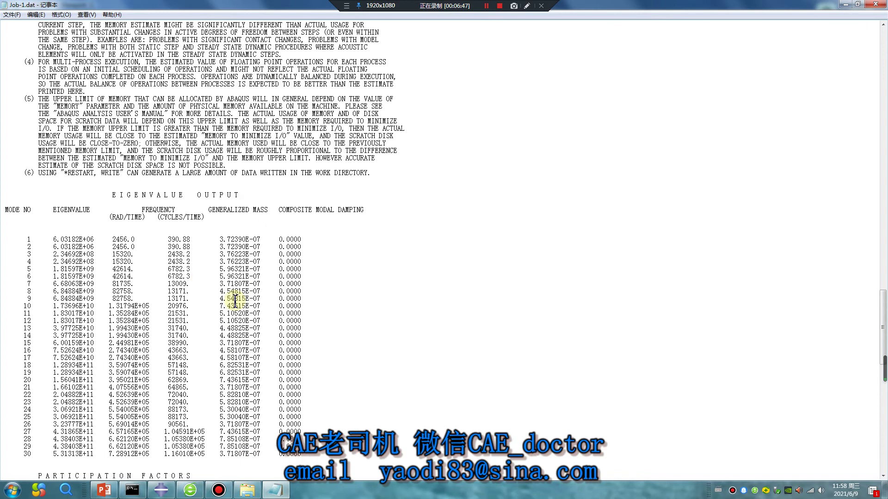
{"action": "scroll", "coordinate": [235, 301], "scroll_direction": "up", "scroll_amount": 13}
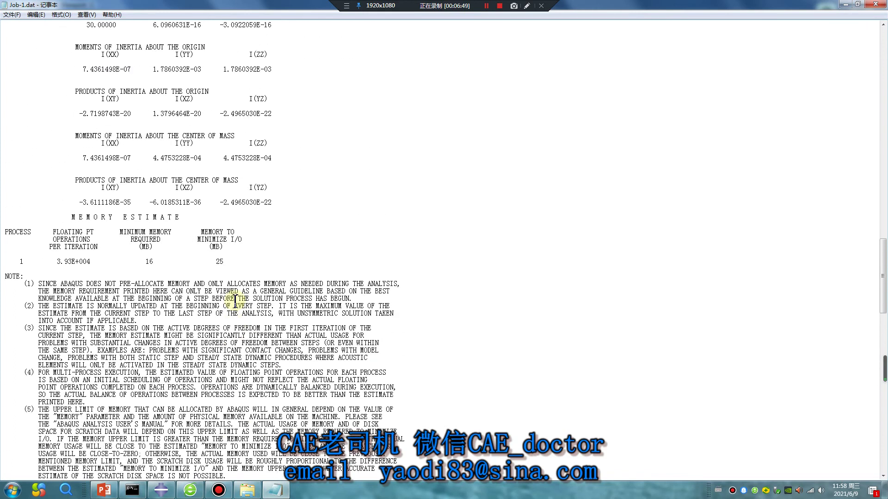
{"action": "scroll", "coordinate": [235, 301], "scroll_direction": "up", "scroll_amount": 1}
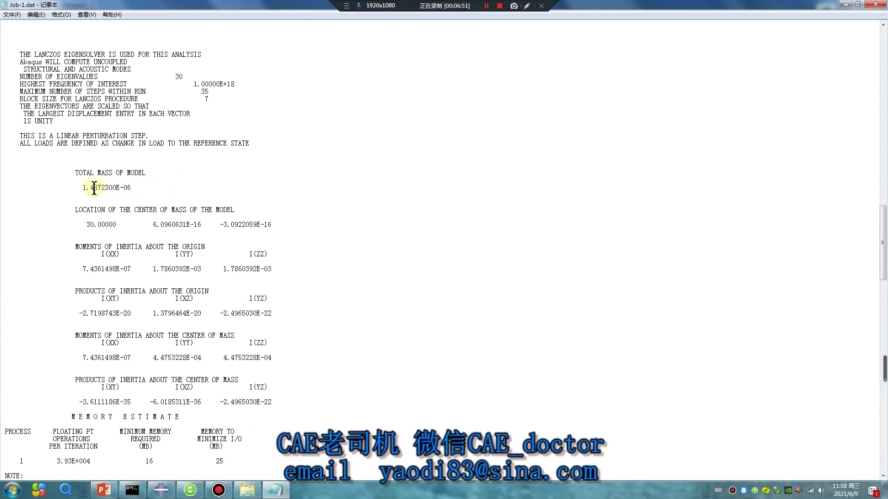
{"action": "left_click_drag", "start_coordinate": [81, 189], "coordinate": [127, 191]}
{"action": "left_click", "coordinate": [161, 493]}
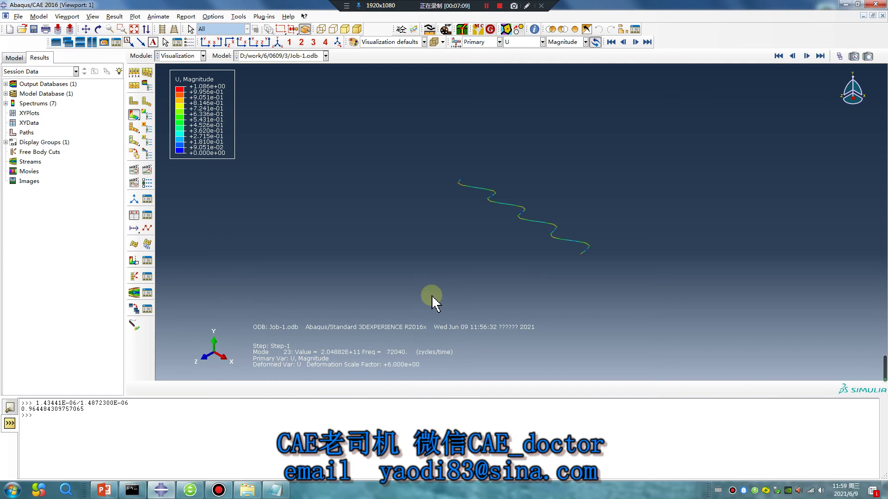
{"action": "left_click", "coordinate": [280, 495]}
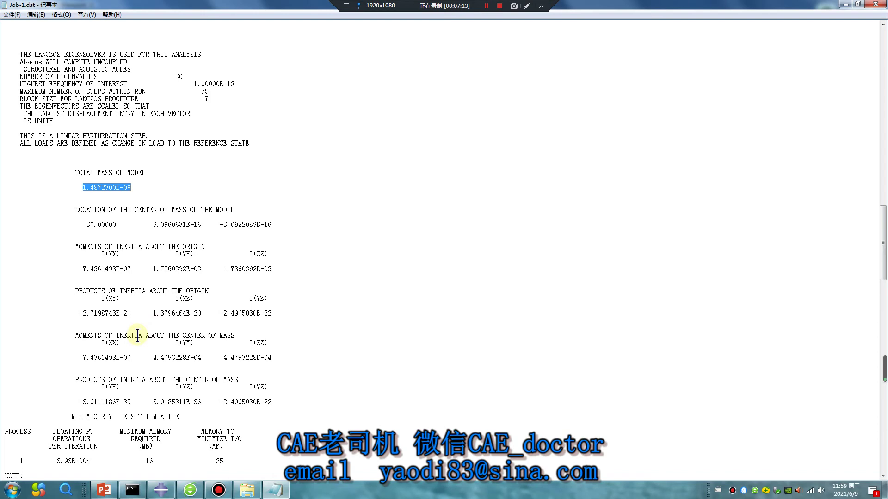
Copy mode 1's eigenvalue 6.03182E+06 from the EIGENVALUE OUTPUT table, then return to Abaqus/CAE
{"action": "scroll", "coordinate": [137, 336], "scroll_direction": "up", "scroll_amount": 20}
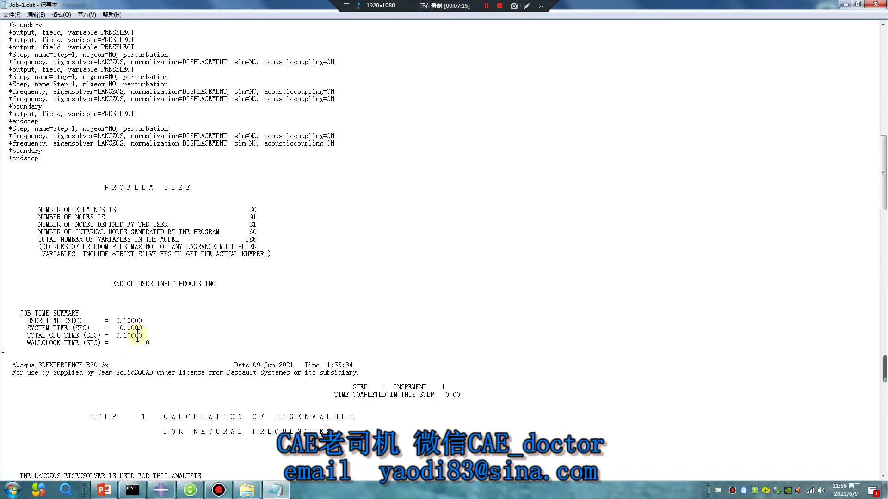
{"action": "scroll", "coordinate": [137, 336], "scroll_direction": "down", "scroll_amount": 20}
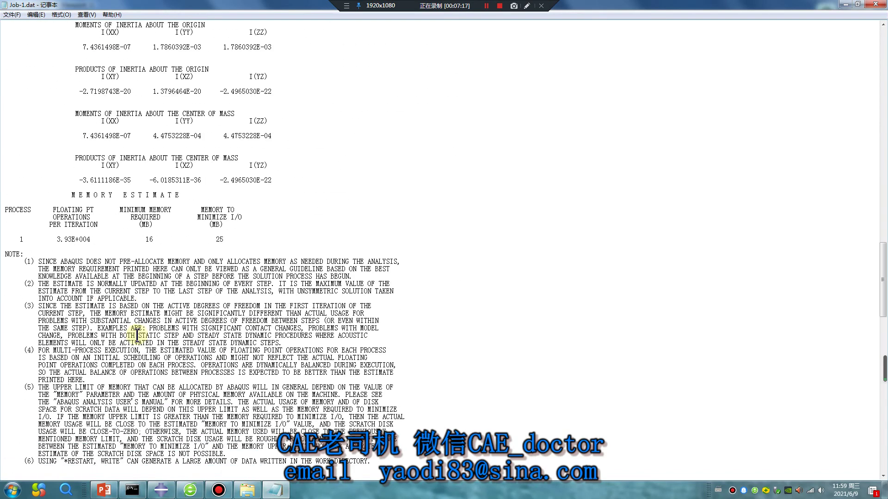
{"action": "scroll", "coordinate": [137, 334], "scroll_direction": "down", "scroll_amount": 1}
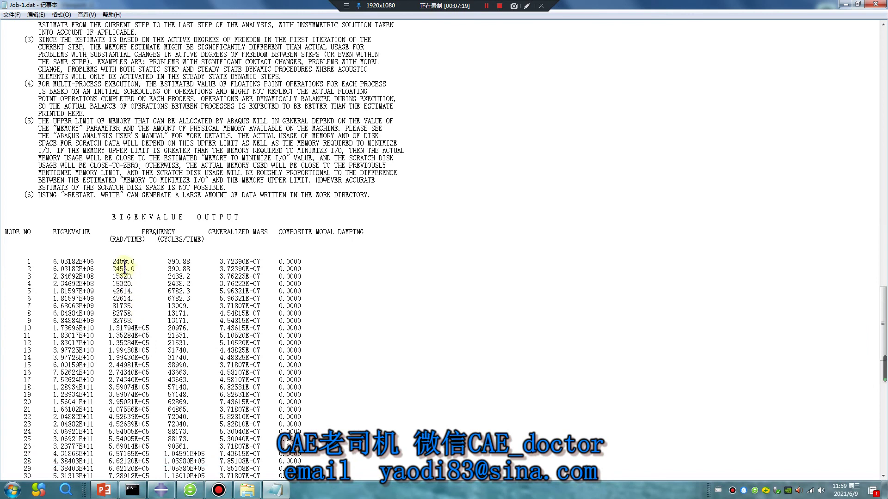
{"action": "scroll", "coordinate": [119, 261], "scroll_direction": "down", "scroll_amount": 2}
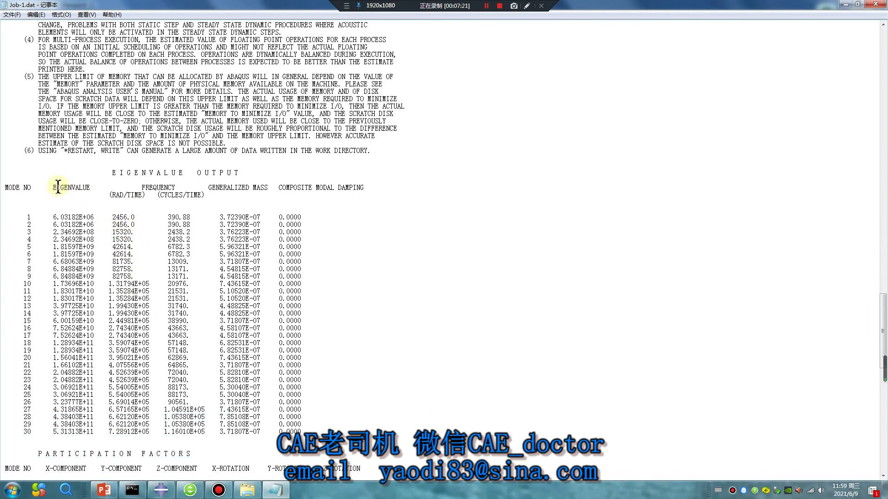
{"action": "left_click_drag", "start_coordinate": [53, 216], "coordinate": [93, 217]}
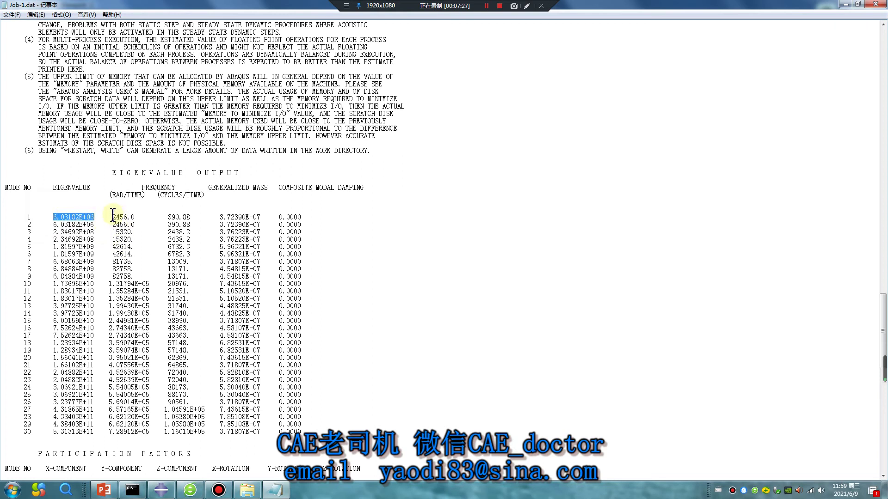
{"action": "left_click_drag", "start_coordinate": [112, 217], "coordinate": [134, 217]}
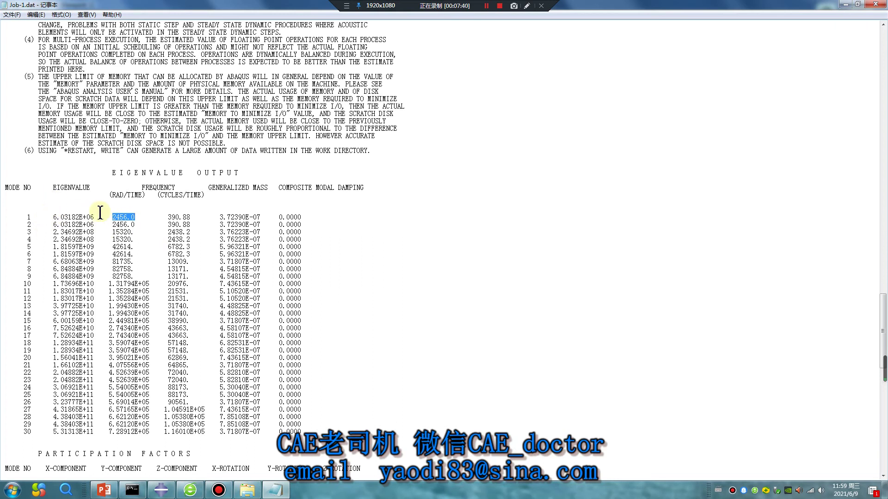
{"action": "left_click_drag", "start_coordinate": [94, 218], "coordinate": [53, 218]}
{"action": "key", "text": "ctrl+c"}
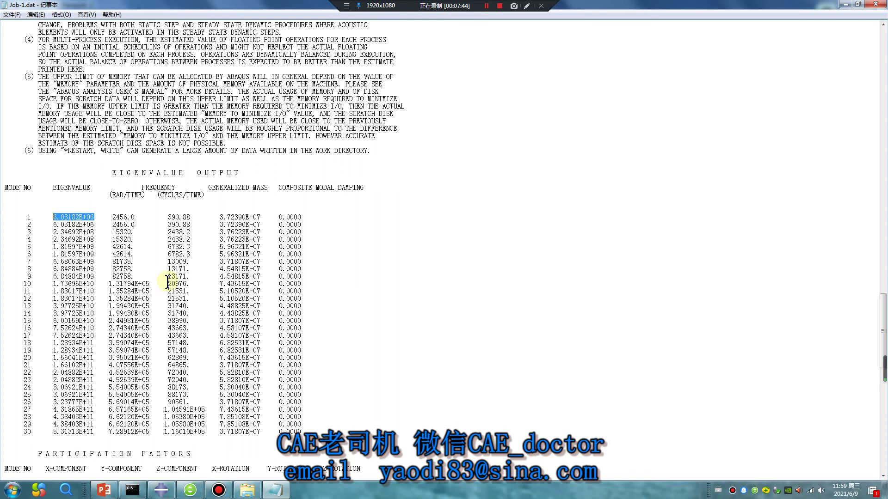
{"action": "left_click", "coordinate": [161, 490]}
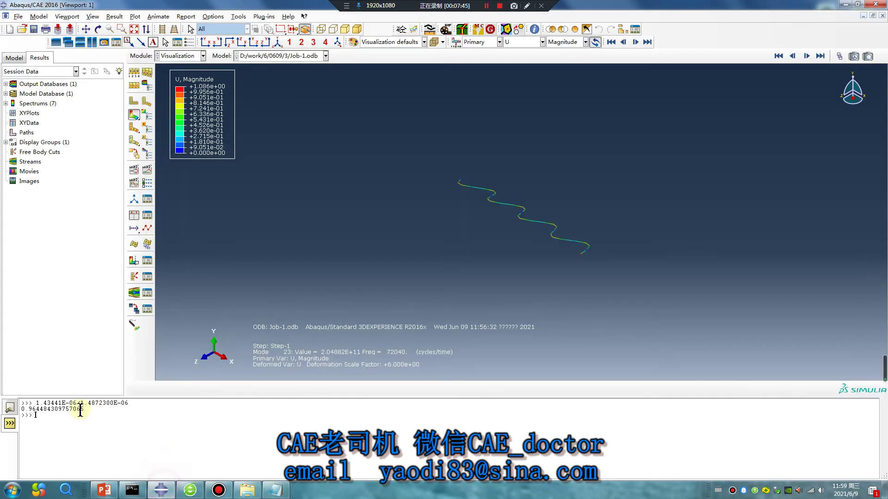
Compute 6.03182E+06**0.5 = 2455.97638425128 at the command line, matching 2456.0 rad/time
{"action": "left_click", "coordinate": [50, 417]}
{"action": "key", "text": "ctrl+v"}
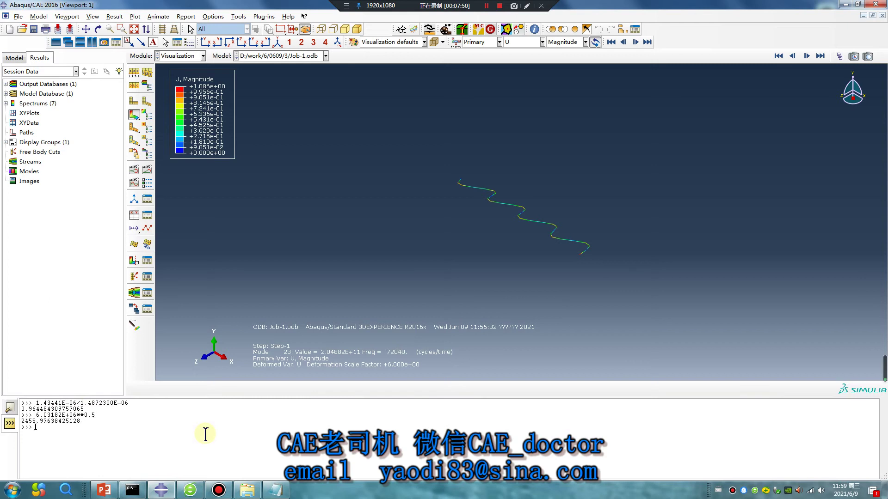
{"action": "left_click_drag", "start_coordinate": [81, 421], "coordinate": [18, 423]}
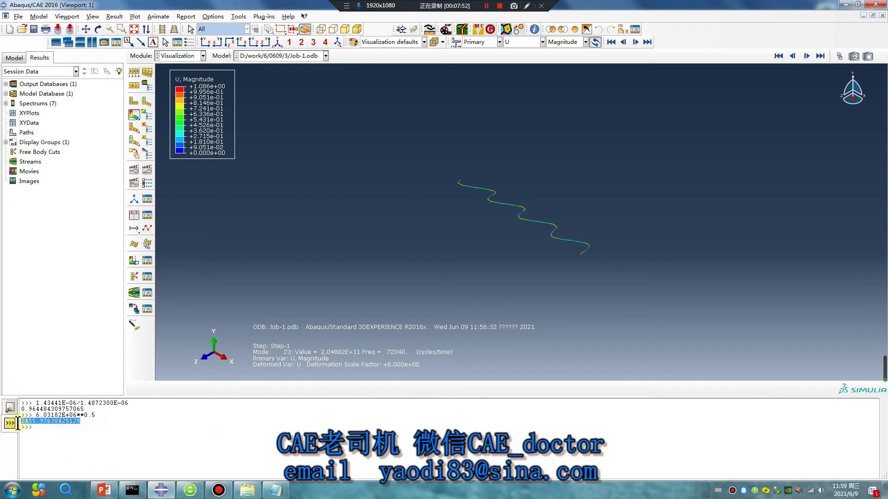
{"action": "left_click", "coordinate": [280, 493]}
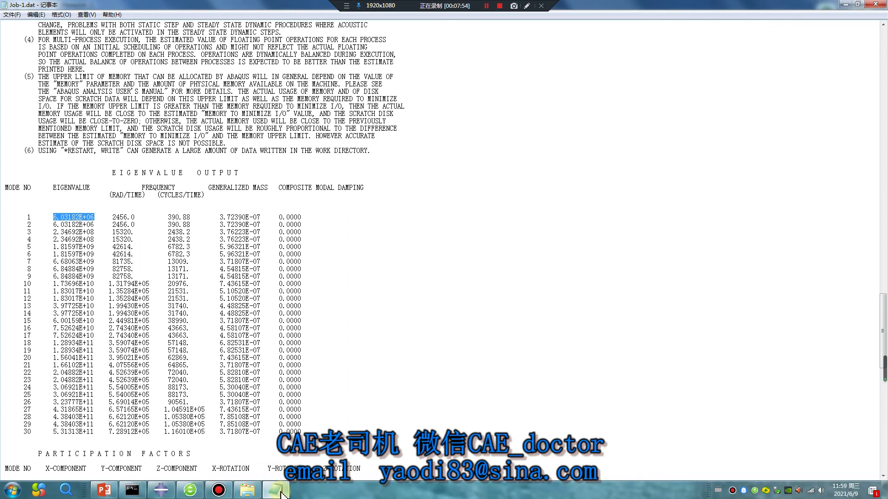
{"action": "left_click_drag", "start_coordinate": [112, 217], "coordinate": [137, 217]}
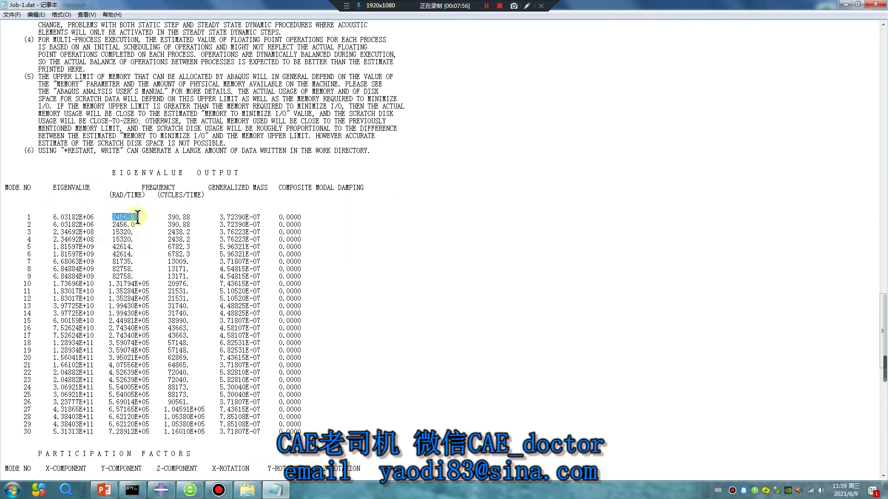
{"action": "left_click", "coordinate": [157, 240]}
{"action": "left_click_drag", "start_coordinate": [112, 217], "coordinate": [135, 216]}
{"action": "left_click_drag", "start_coordinate": [167, 217], "coordinate": [193, 217]}
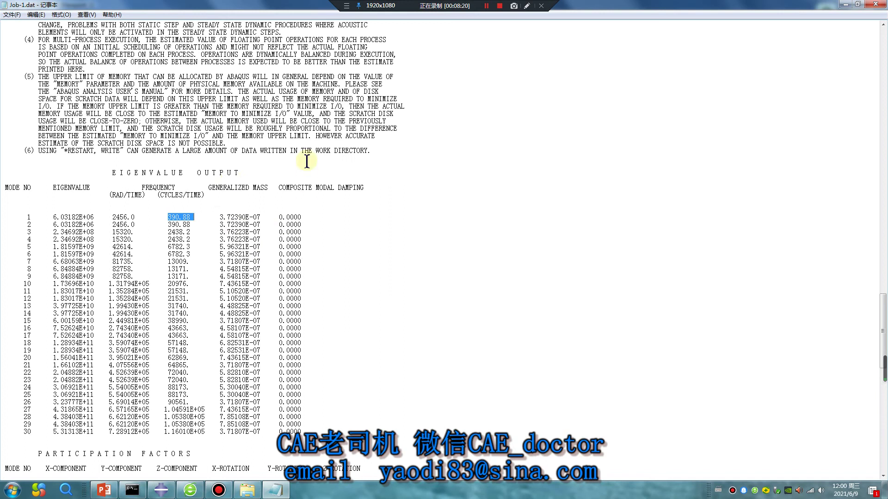
{"action": "left_click", "coordinate": [527, 5]}
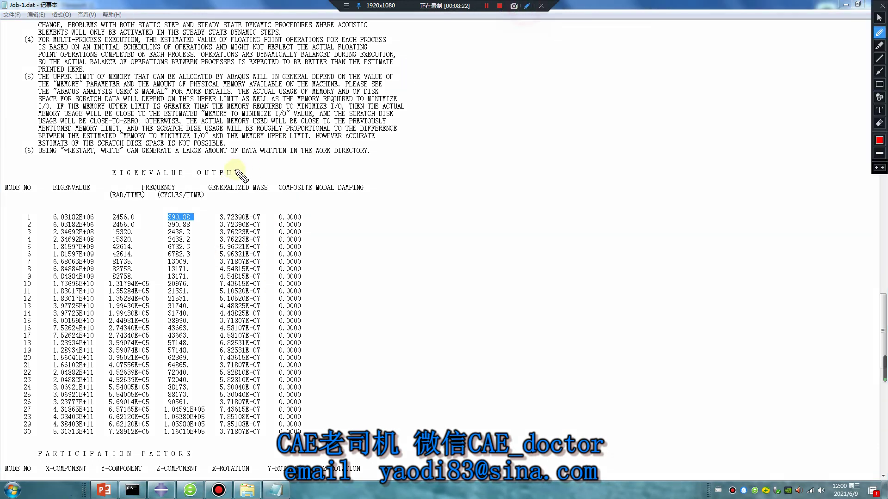
{"action": "mouse_move", "coordinate": [212, 189]}
{"action": "left_mouse_down"}
{"action": "mouse_move", "coordinate": [192, 242]}
{"action": "mouse_move", "coordinate": [221, 214]}
{"action": "mouse_move", "coordinate": [211, 246]}
{"action": "mouse_move", "coordinate": [252, 222]}
{"action": "mouse_move", "coordinate": [231, 238]}
{"action": "mouse_move", "coordinate": [253, 240]}
{"action": "left_mouse_up"}
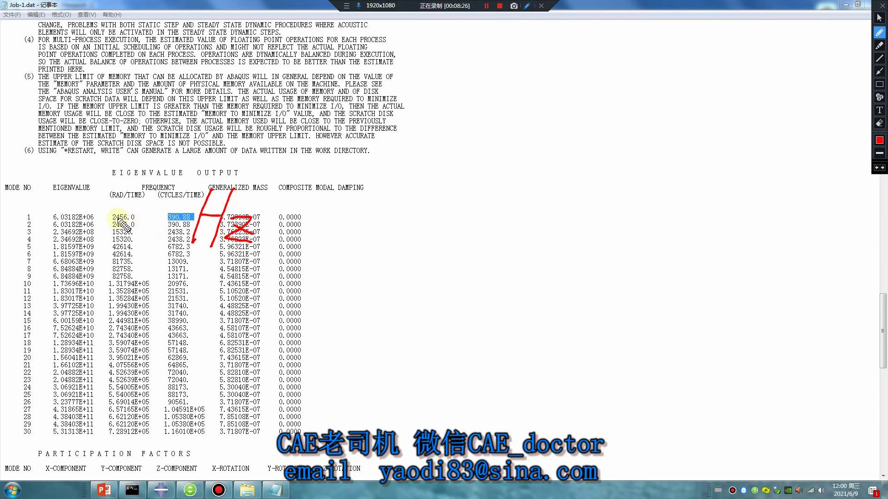
{"action": "left_click_drag", "start_coordinate": [108, 220], "coordinate": [144, 223]}
{"action": "mouse_move", "coordinate": [344, 228]}
{"action": "left_mouse_down"}
{"action": "mouse_move", "coordinate": [367, 235]}
{"action": "mouse_move", "coordinate": [346, 266]}
{"action": "mouse_move", "coordinate": [447, 209]}
{"action": "mouse_move", "coordinate": [456, 241]}
{"action": "left_mouse_up"}
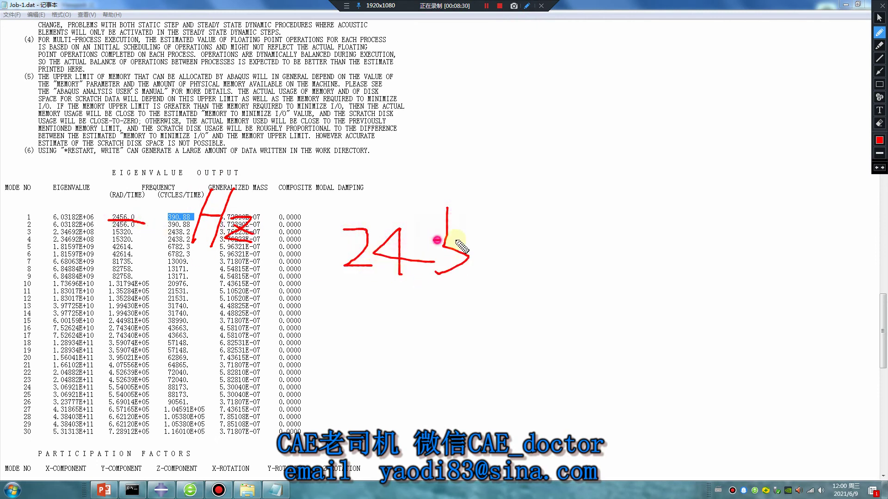
{"action": "mouse_move", "coordinate": [511, 203]}
{"action": "left_mouse_down"}
{"action": "mouse_move", "coordinate": [480, 270]}
{"action": "mouse_move", "coordinate": [497, 252]}
{"action": "mouse_move", "coordinate": [542, 251]}
{"action": "left_mouse_up"}
{"action": "left_click_drag", "start_coordinate": [502, 255], "coordinate": [543, 254]}
{"action": "mouse_move", "coordinate": [561, 226]}
{"action": "left_mouse_down"}
{"action": "mouse_move", "coordinate": [581, 261]}
{"action": "mouse_move", "coordinate": [565, 280]}
{"action": "left_mouse_up"}
{"action": "left_click_drag", "start_coordinate": [630, 238], "coordinate": [615, 291]}
{"action": "mouse_move", "coordinate": [666, 246]}
{"action": "left_mouse_down"}
{"action": "mouse_move", "coordinate": [654, 270]}
{"action": "mouse_move", "coordinate": [667, 272]}
{"action": "left_mouse_up"}
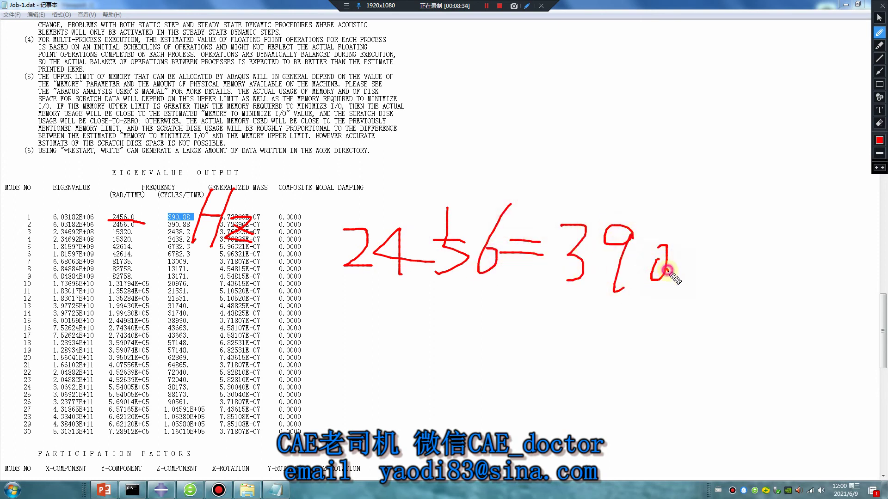
{"action": "mouse_move", "coordinate": [721, 238]}
{"action": "left_mouse_down"}
{"action": "mouse_move", "coordinate": [703, 290]}
{"action": "mouse_move", "coordinate": [709, 240]}
{"action": "mouse_move", "coordinate": [766, 280]}
{"action": "left_mouse_up"}
{"action": "mouse_move", "coordinate": [768, 235]}
{"action": "left_mouse_down"}
{"action": "mouse_move", "coordinate": [739, 277]}
{"action": "mouse_move", "coordinate": [792, 278]}
{"action": "mouse_move", "coordinate": [802, 264]}
{"action": "left_mouse_up"}
{"action": "left_click_drag", "start_coordinate": [830, 231], "coordinate": [821, 307]}
{"action": "mouse_move", "coordinate": [827, 247]}
{"action": "left_mouse_down"}
{"action": "mouse_move", "coordinate": [853, 298]}
{"action": "mouse_move", "coordinate": [865, 268]}
{"action": "left_mouse_up"}
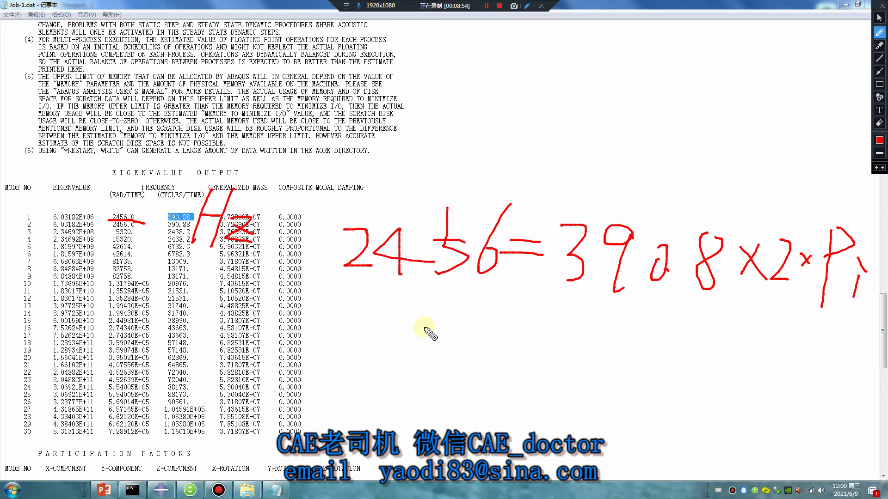
{"action": "key", "text": "Escape"}
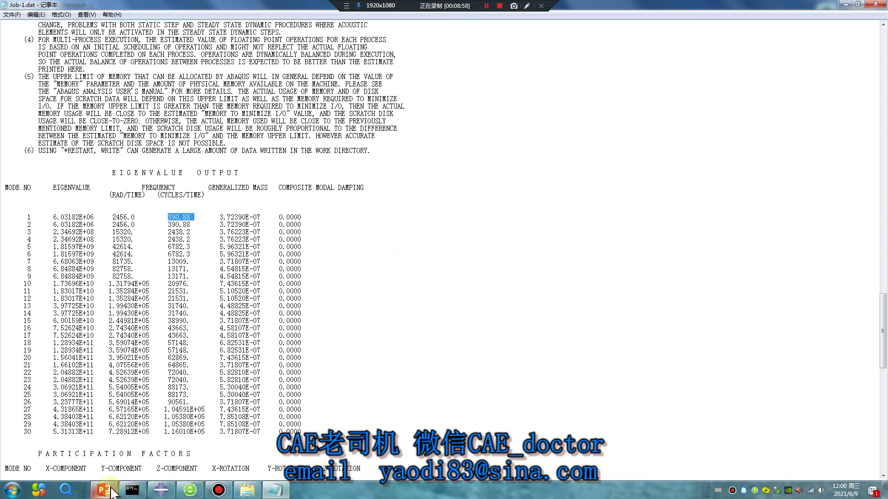
View the Wechat and Advertising Time slides, ending on the '# 32 ABAQUS Tutorial' title slide
{"action": "key", "text": "alt+Tab"}
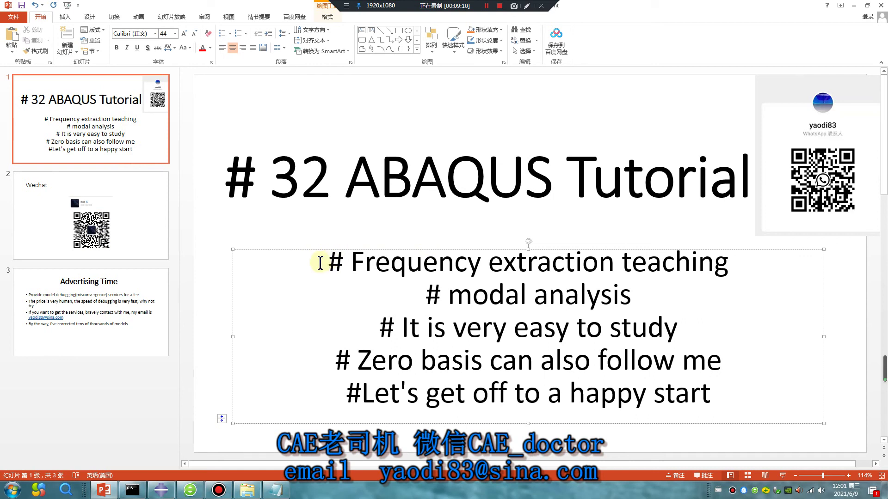
{"action": "left_click", "coordinate": [852, 189]}
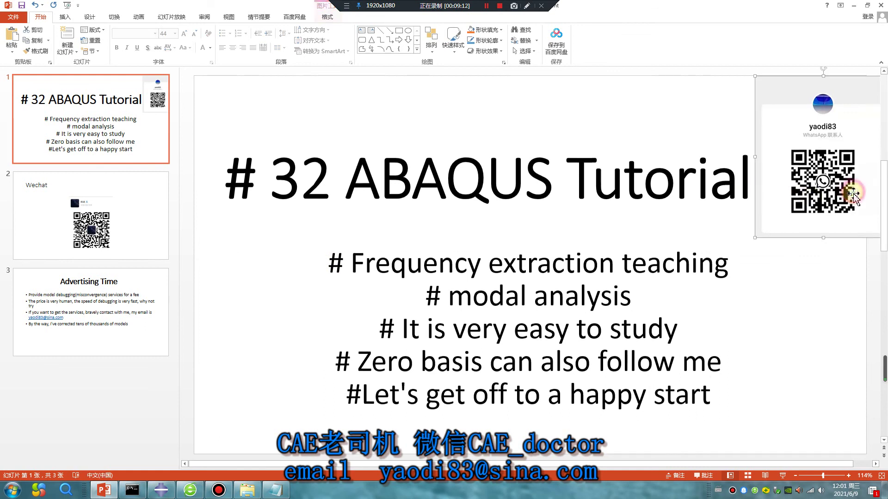
{"action": "left_click", "coordinate": [115, 227]}
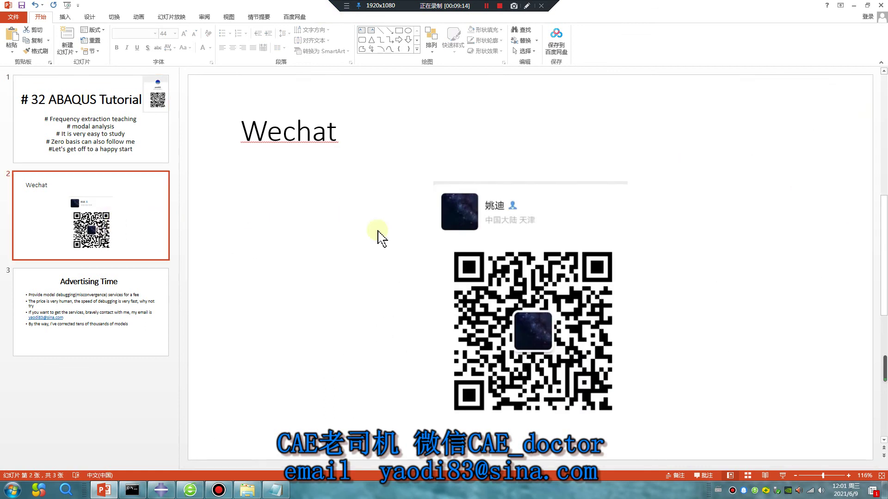
{"action": "left_click", "coordinate": [148, 335]}
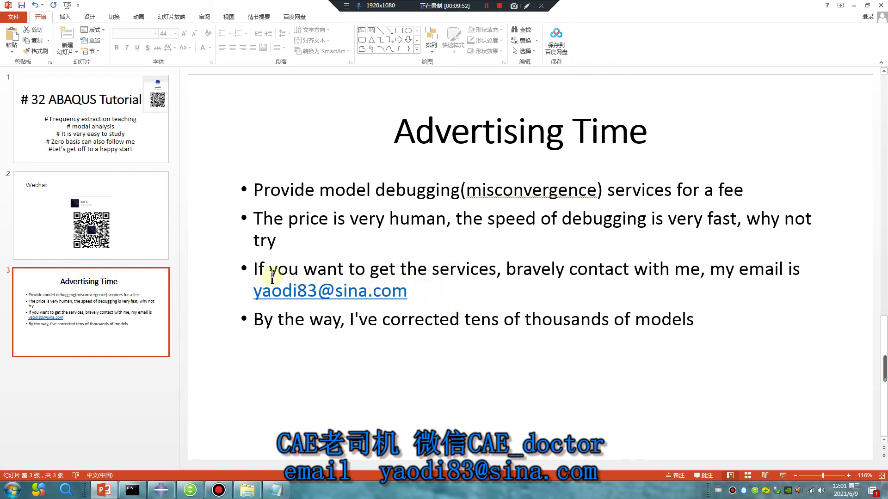
{"action": "left_click", "coordinate": [107, 139]}
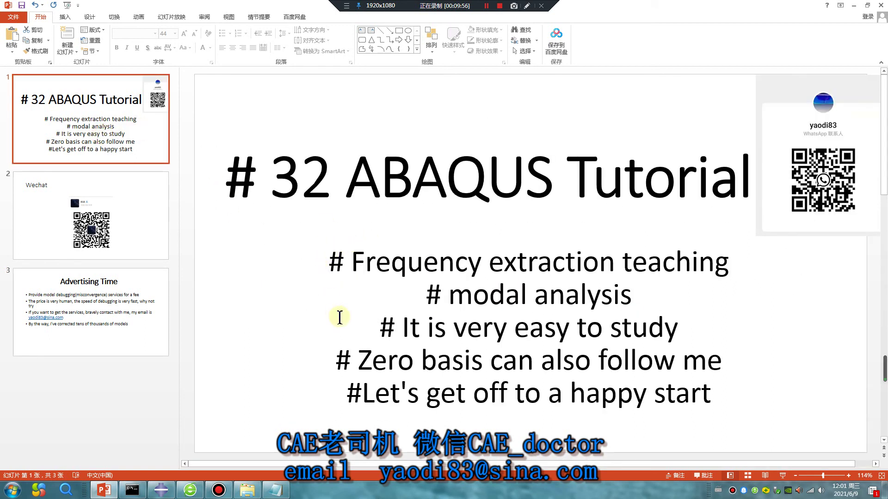